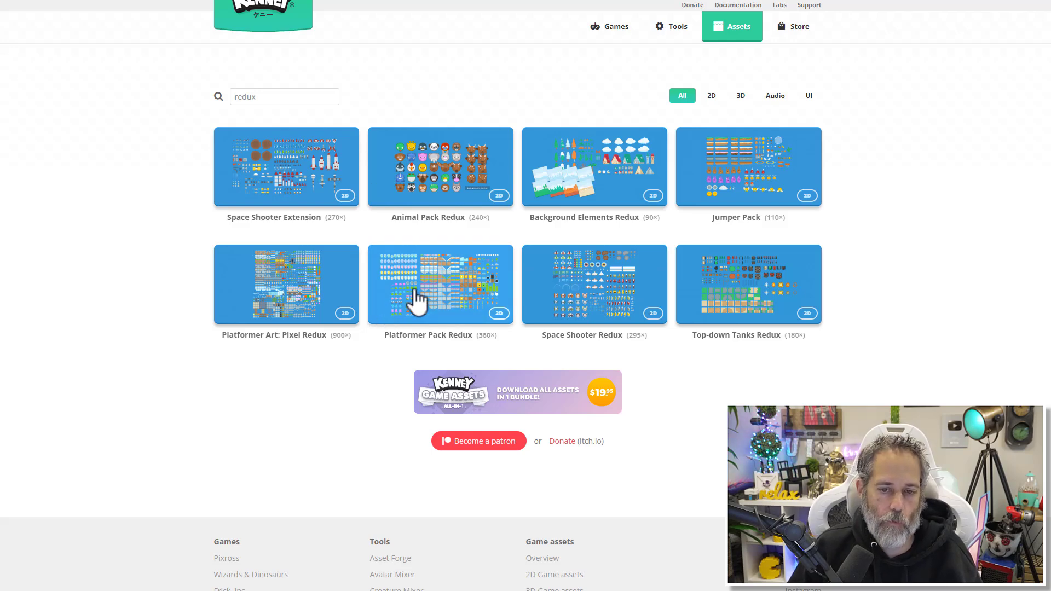
Step: Open the Platformer Pack Redux asset page and download the pack
click(435, 286)
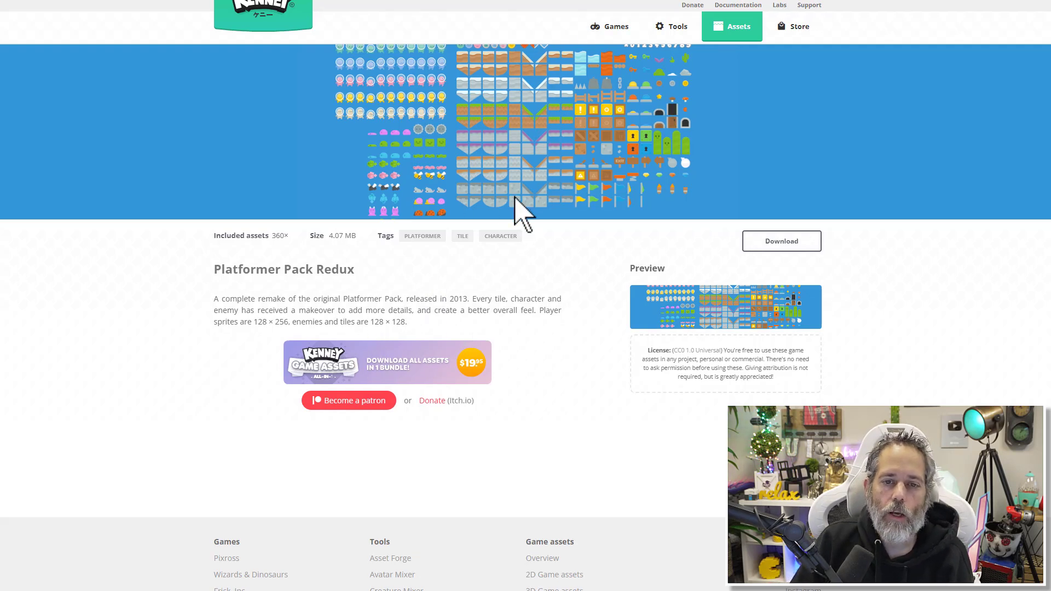
click(768, 244)
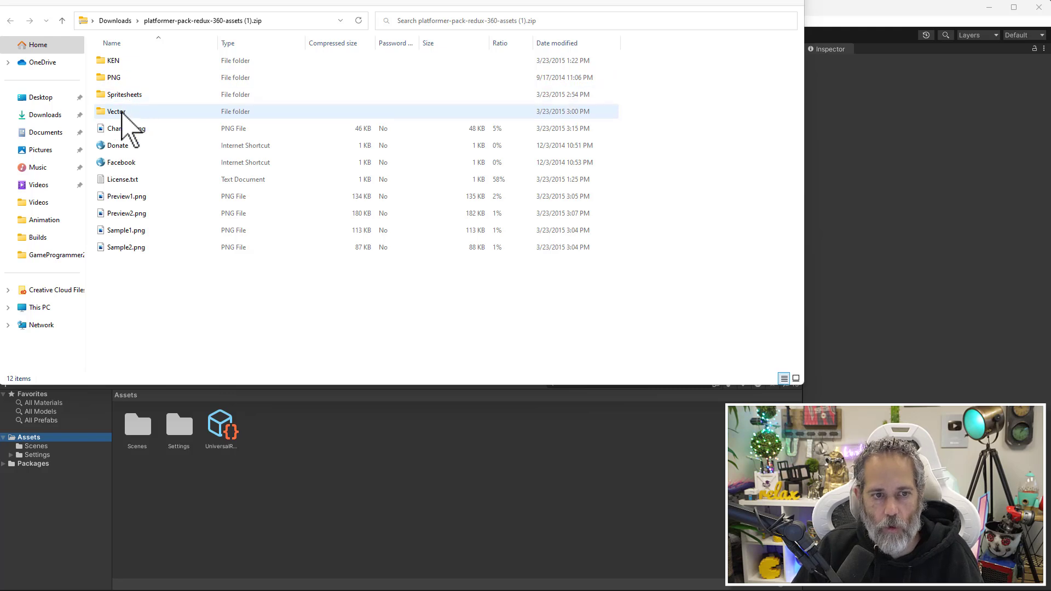
Step: Examine the Vector, KEN and PNG folders of the downloaded zip archive, including the Ground and Planet subfolders inside PNG
double_click(121, 111)
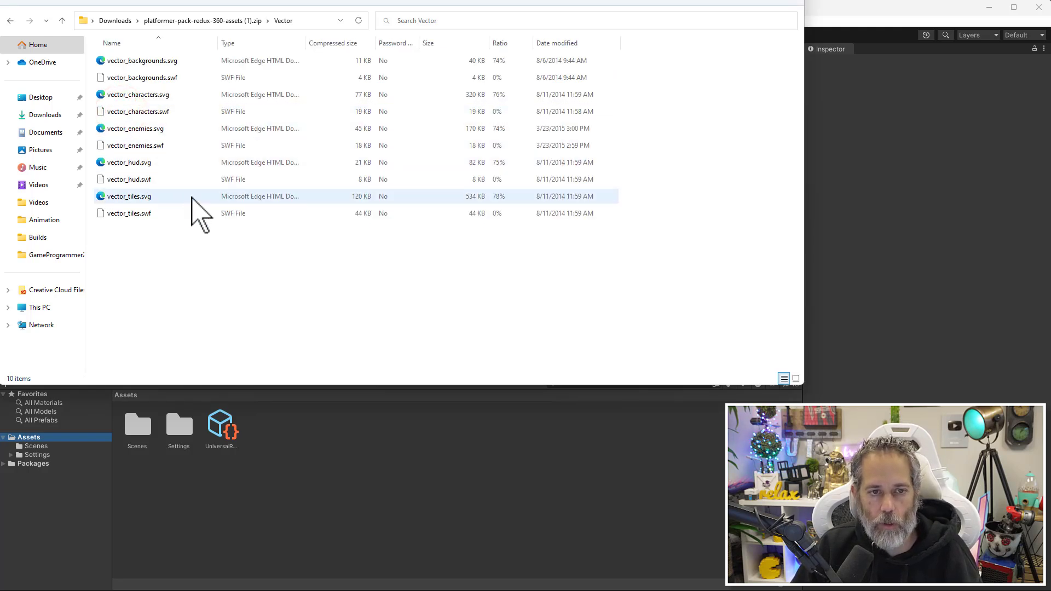
key(BackSpace)
double_click(134, 65)
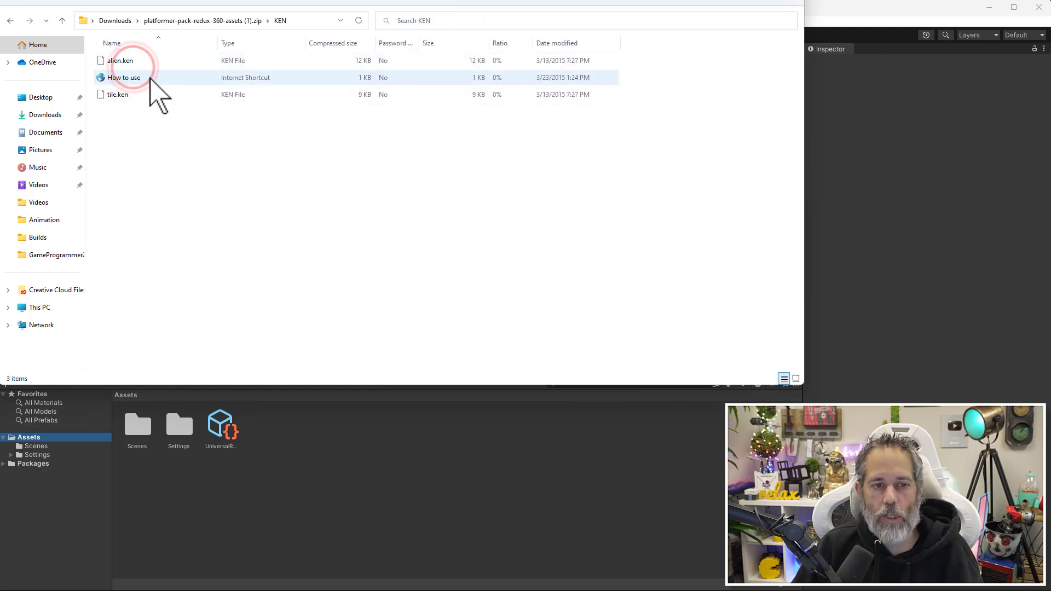
key(BackSpace)
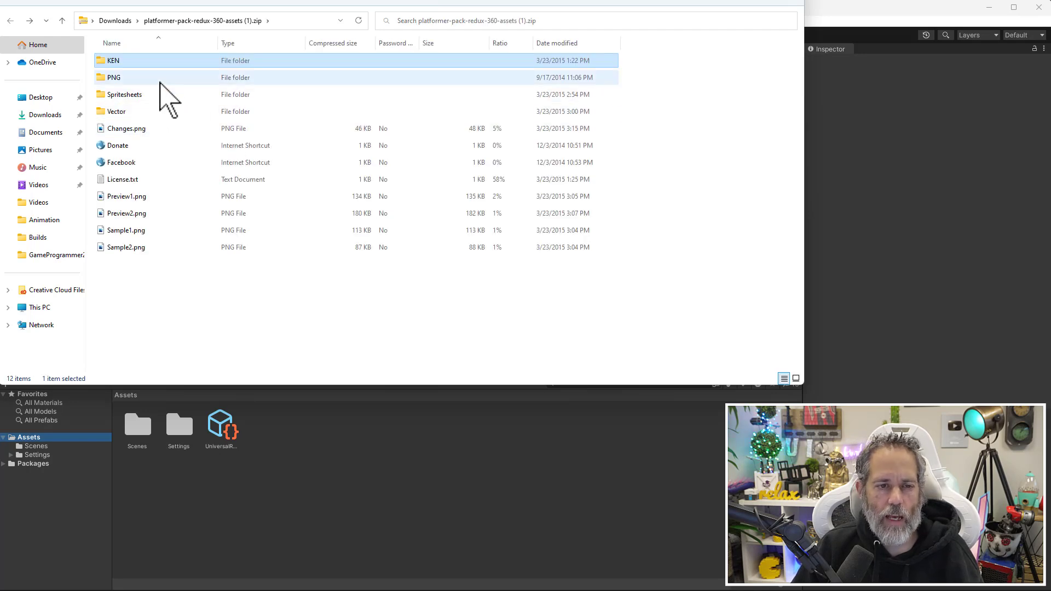
double_click(159, 80)
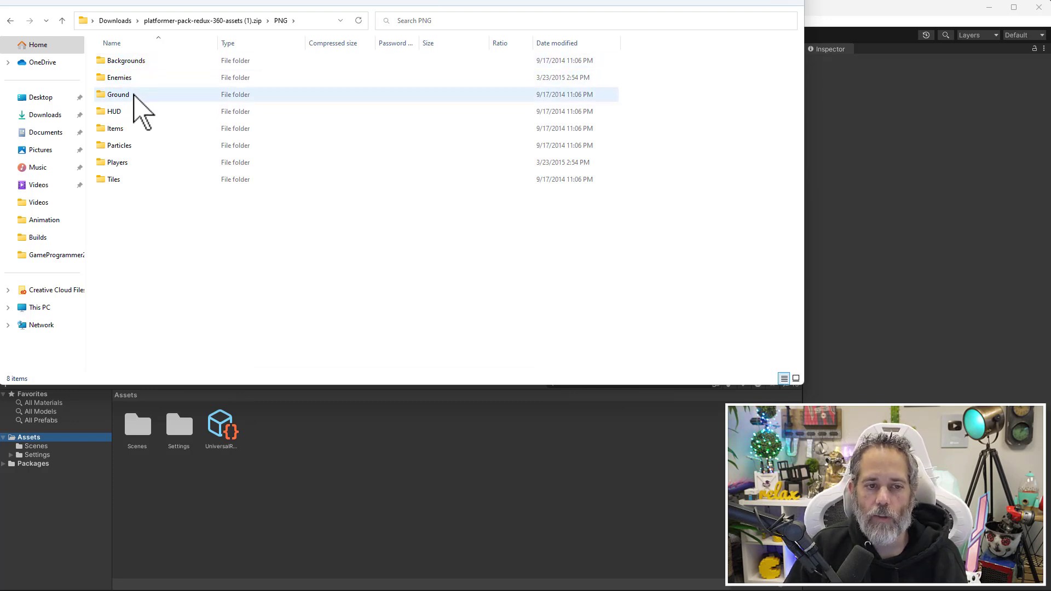
double_click(134, 91)
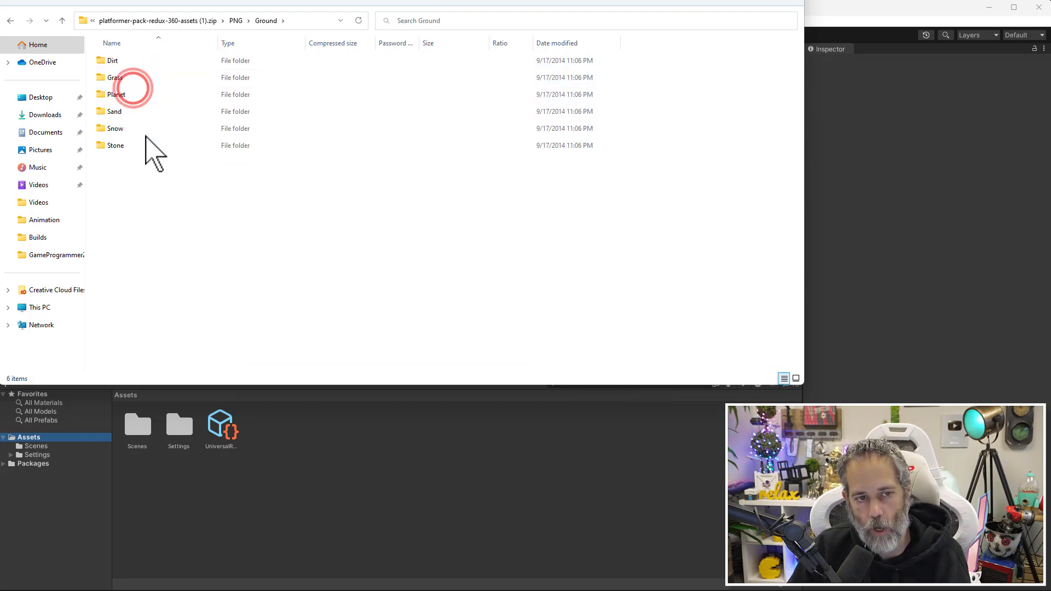
double_click(141, 96)
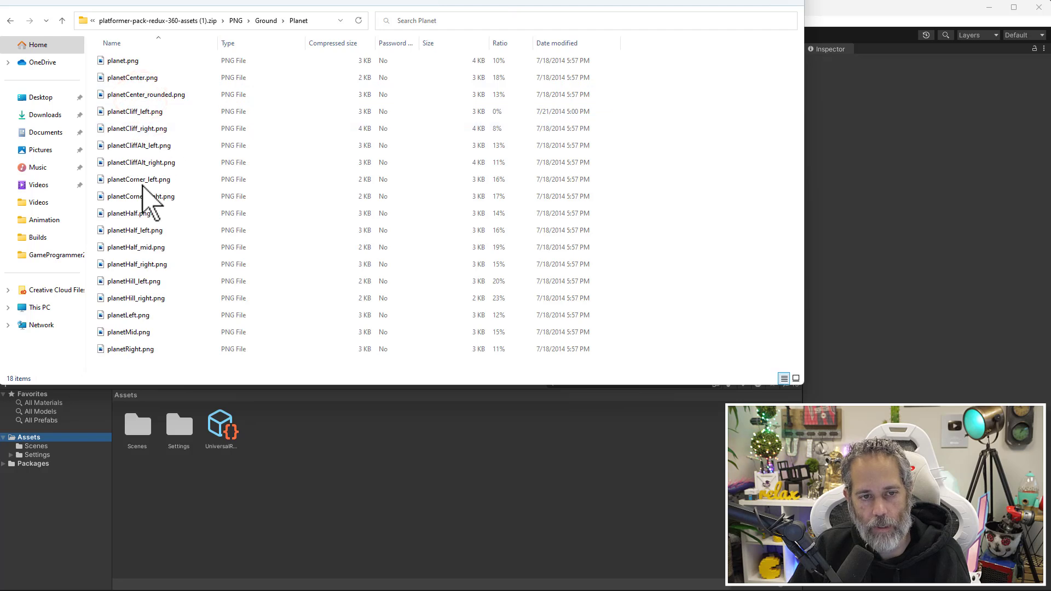
key(BackSpace)
key(BackSpace)
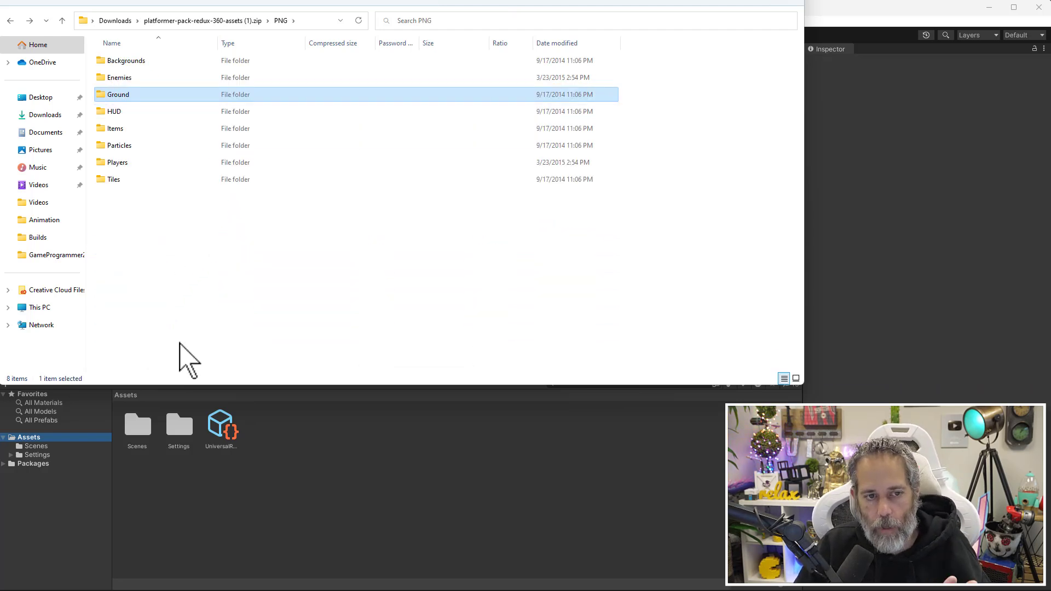
Step: Copy all the folders inside the archive's PNG folder, from Backgrounds to Tiles
click(207, 249)
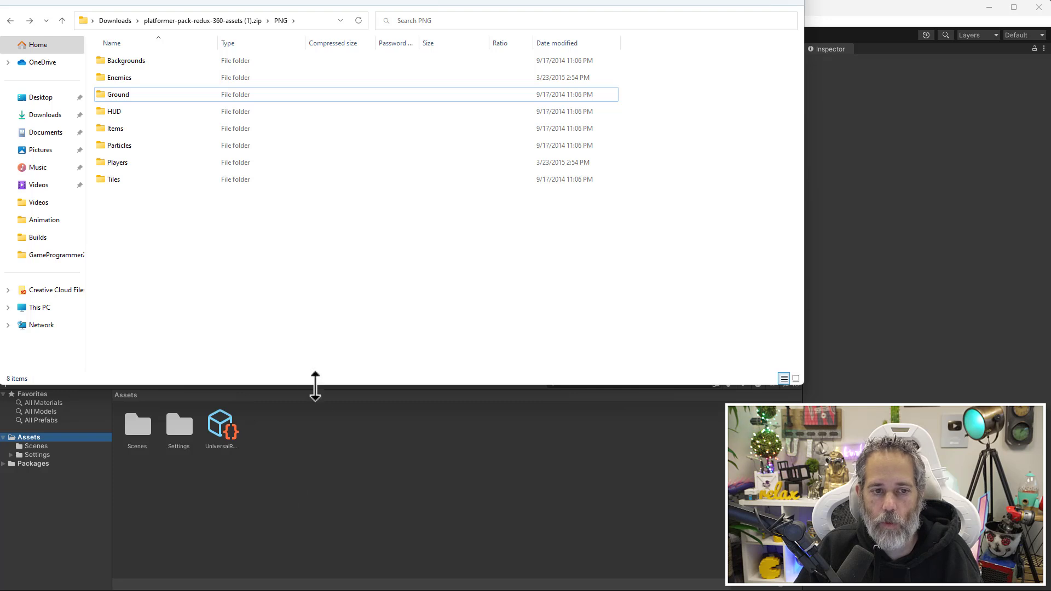
drag(152, 207, 110, 51)
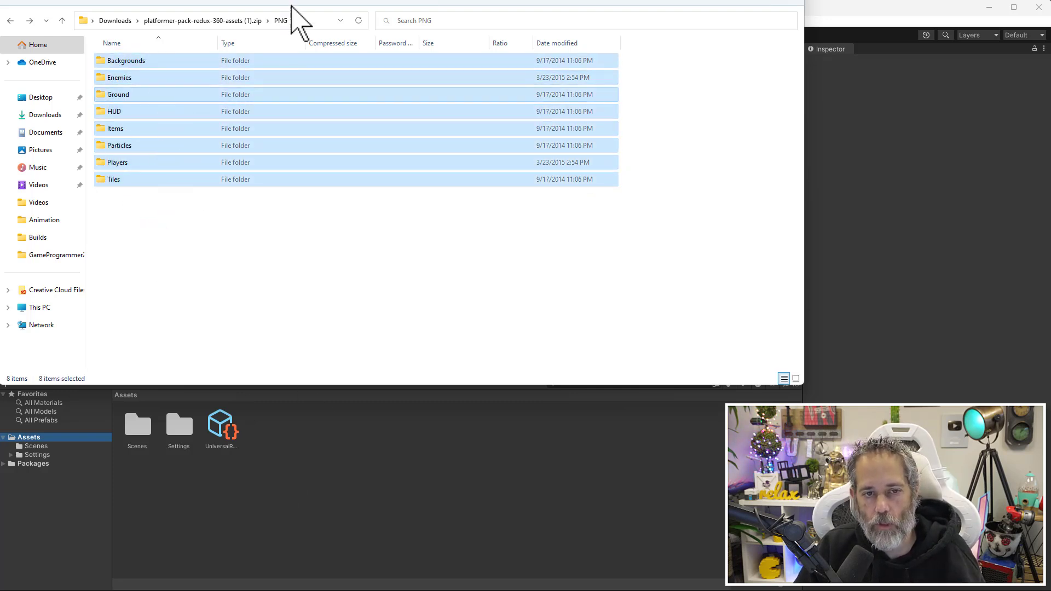
right_click(125, 81)
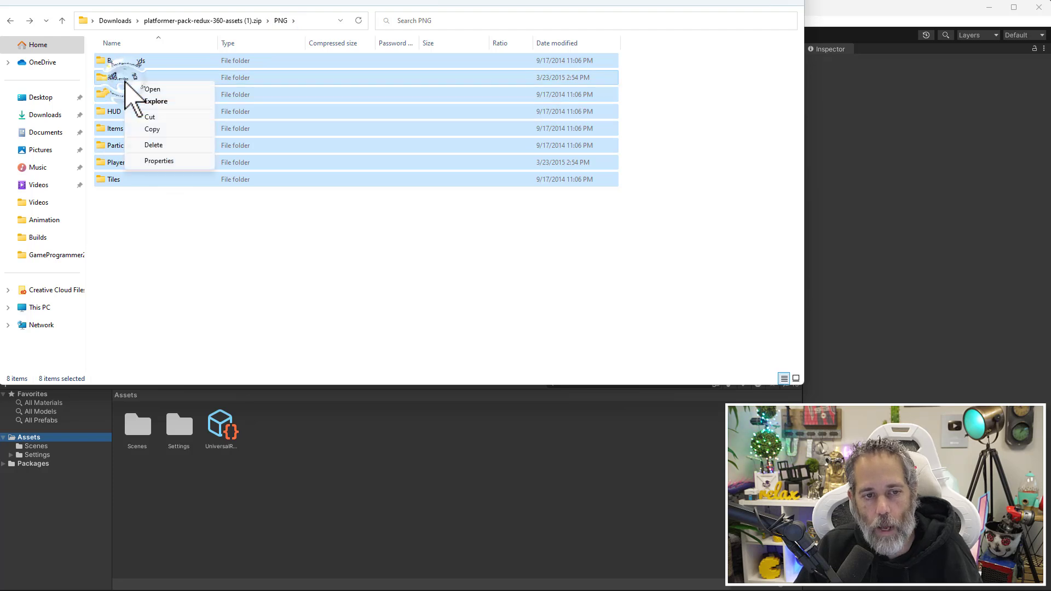
click(140, 130)
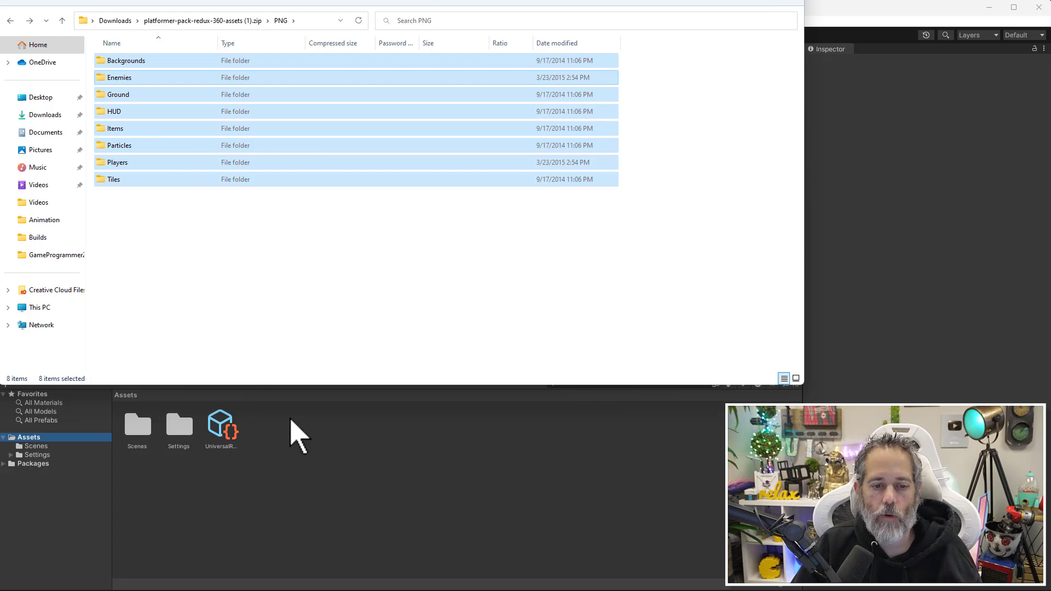
Step: Switch to Unity and create a folder named Art in the project's Assets folder
right_click(285, 438)
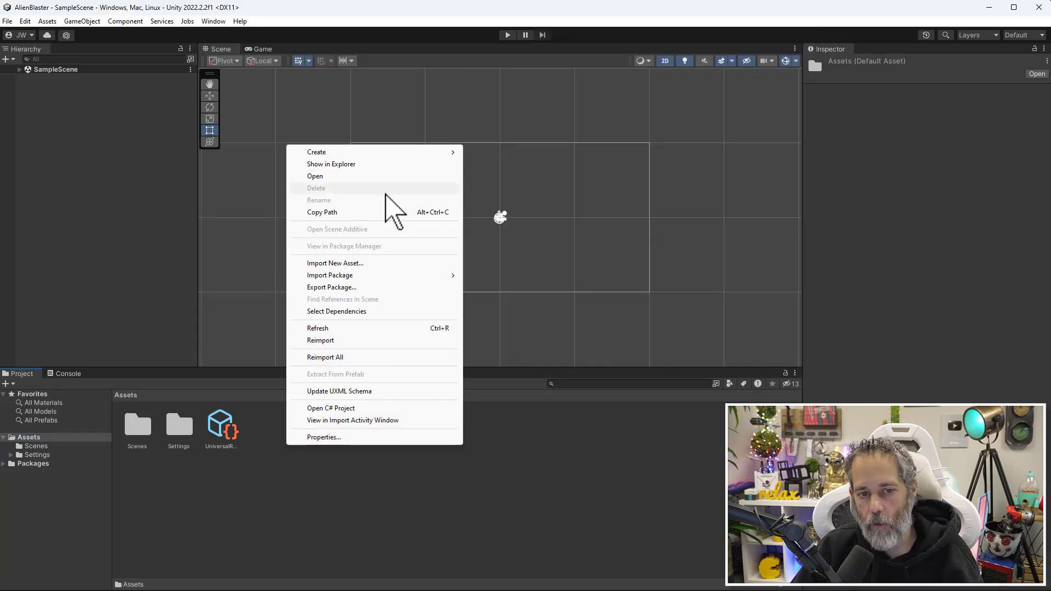
mouse_move(445, 152)
click(496, 133)
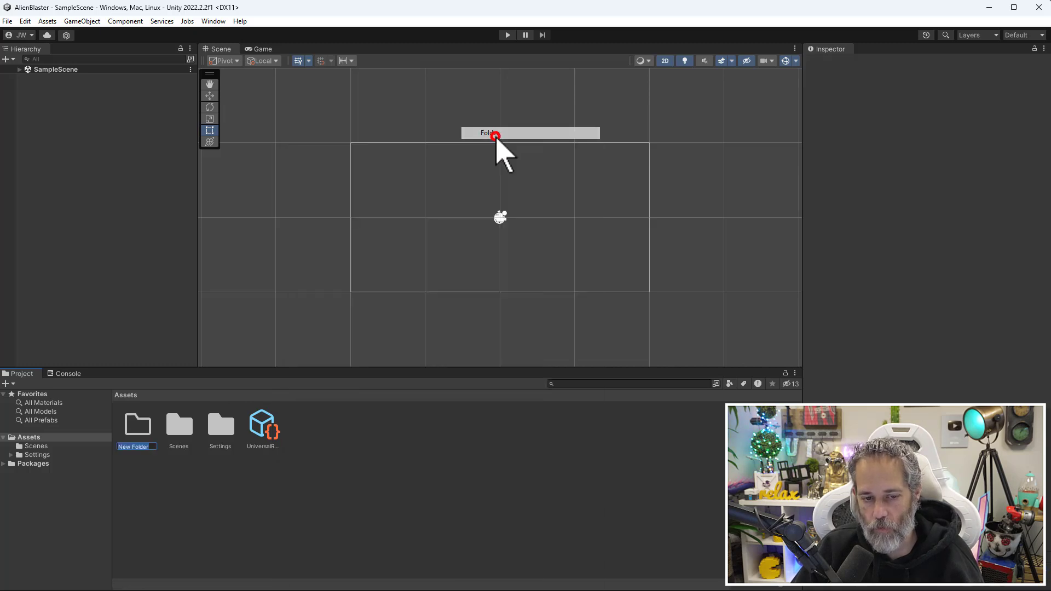
text(Art)
key(Return)
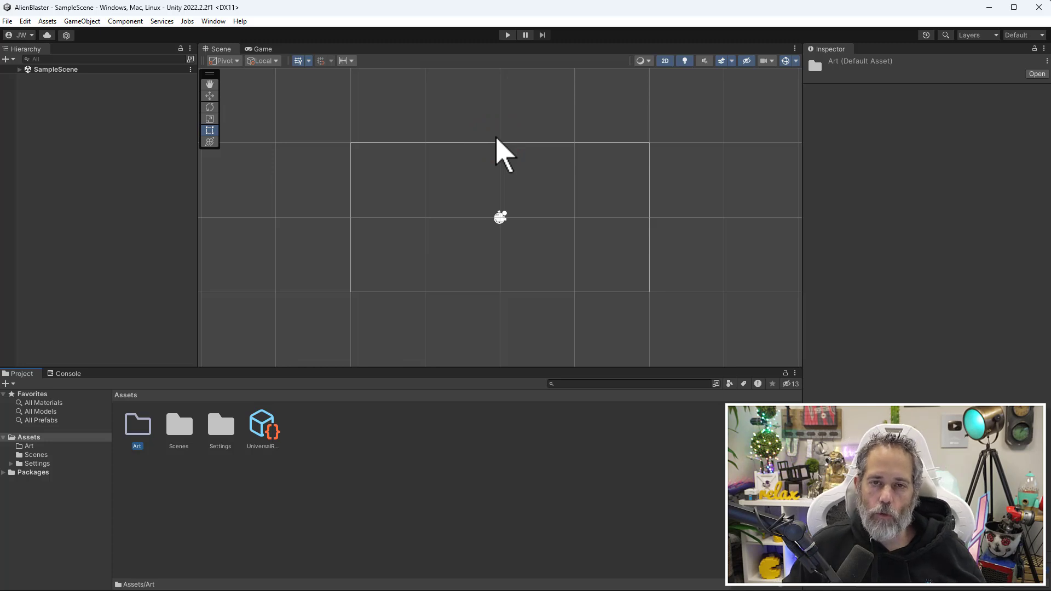
Step: Create a second folder named Art2 in Assets and delete it again
right_click(364, 435)
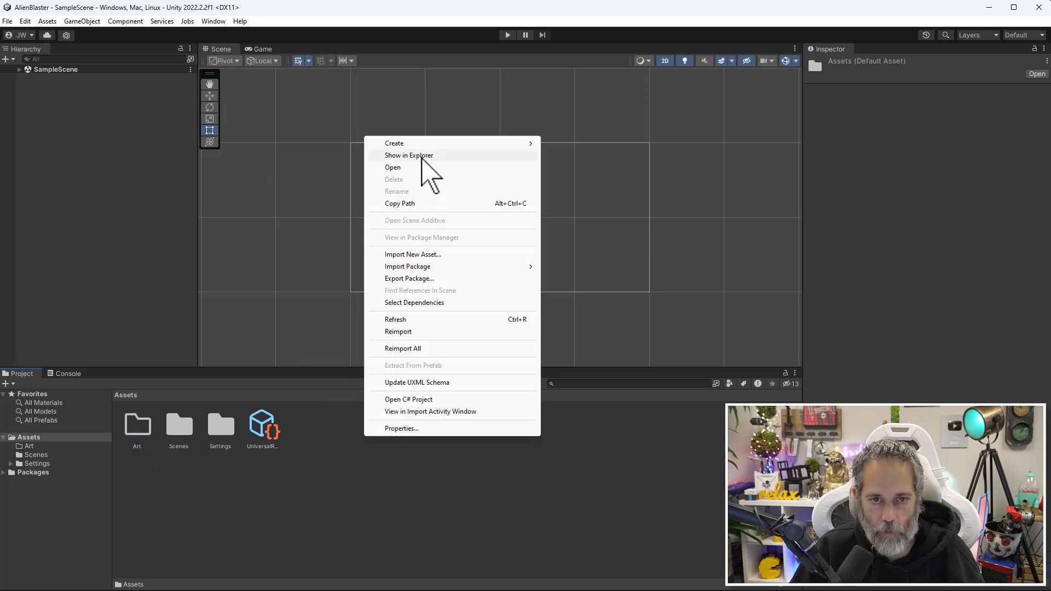
click(411, 142)
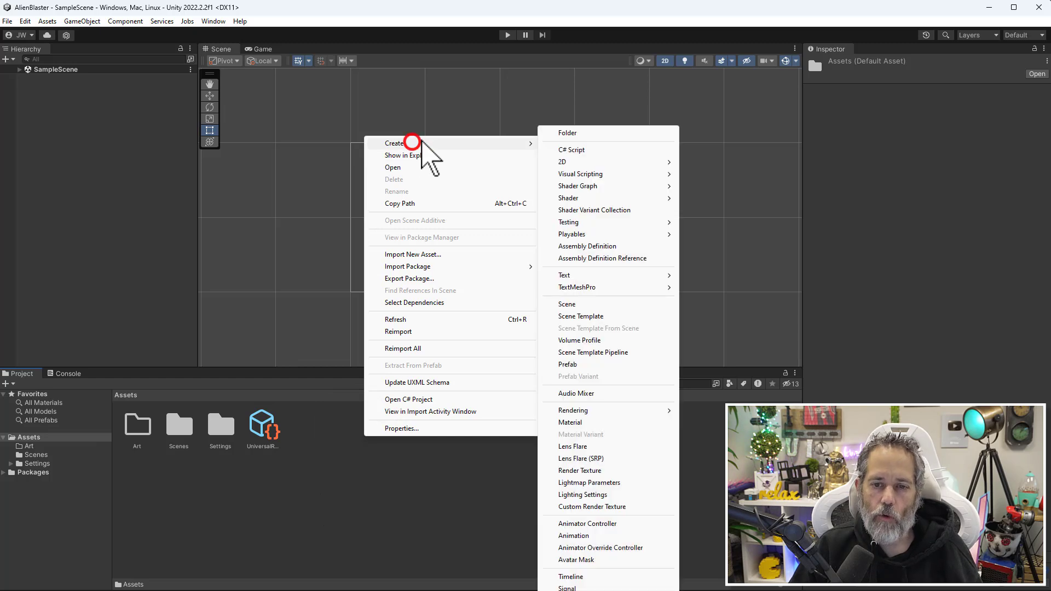
click(580, 134)
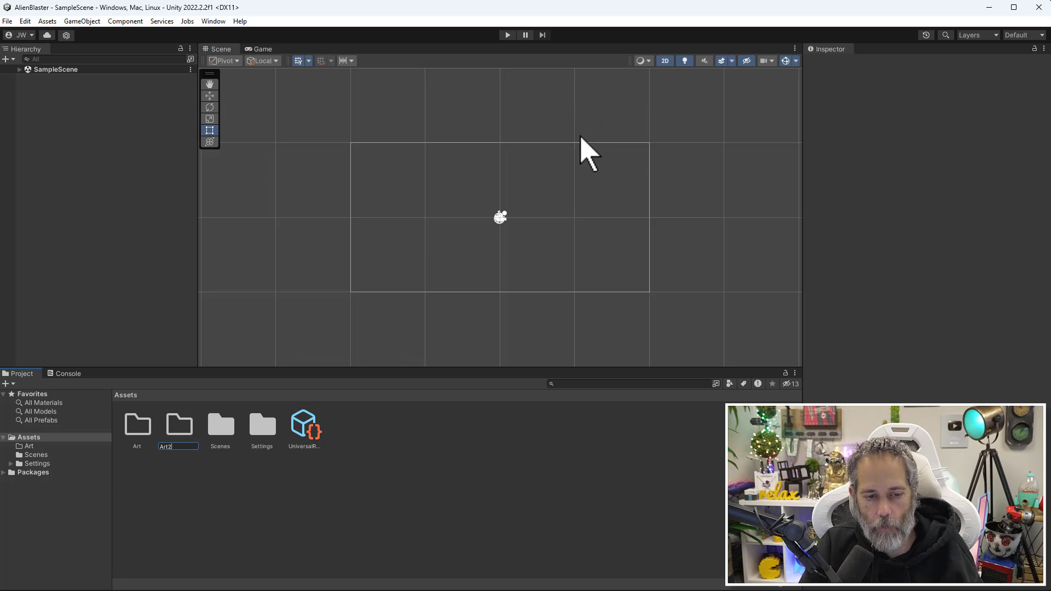
text(Art2)
key(Return)
key(Delete)
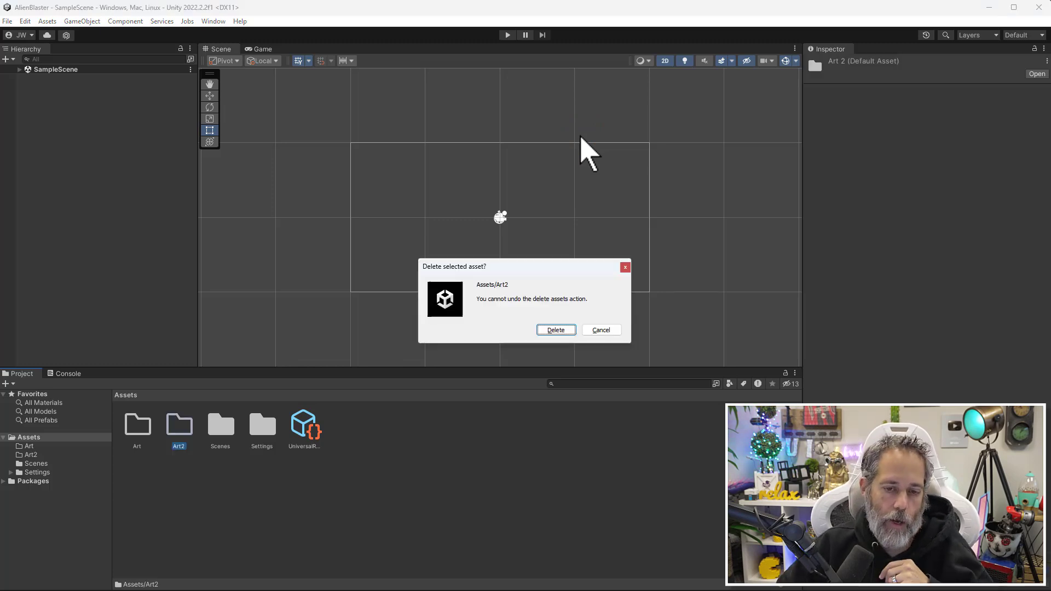
key(Return)
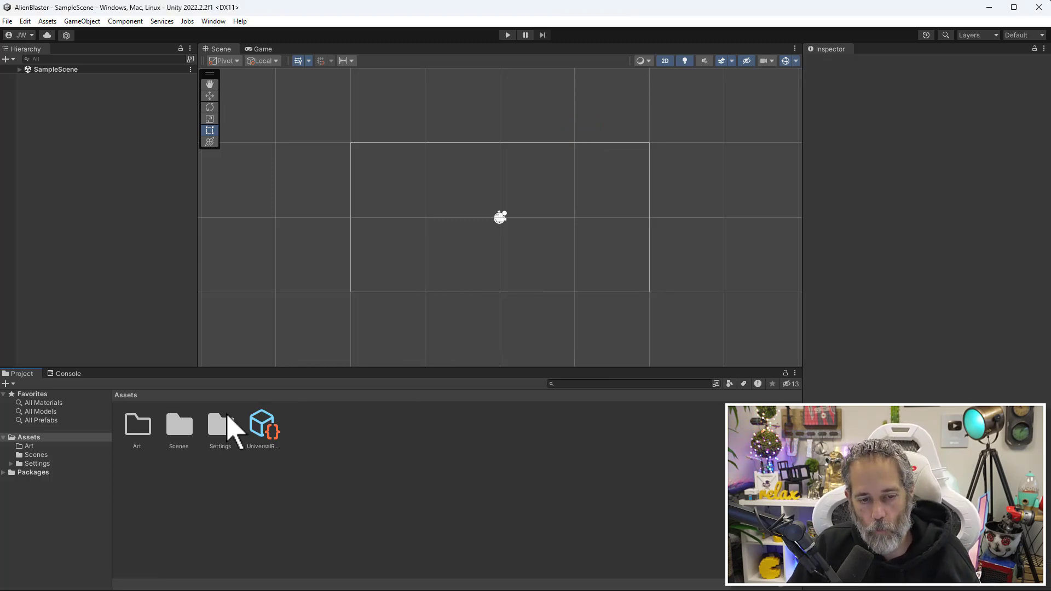
Step: Show the Art folder in File Explorer, paste the copied sprite folders into it, and return to Unity to import them
click(141, 435)
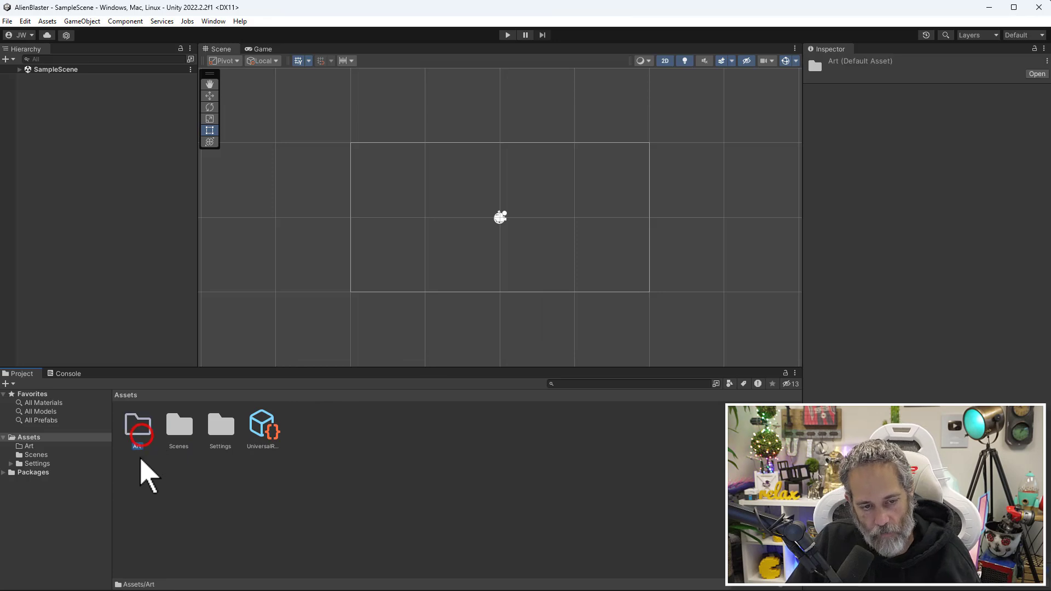
double_click(140, 435)
right_click(208, 448)
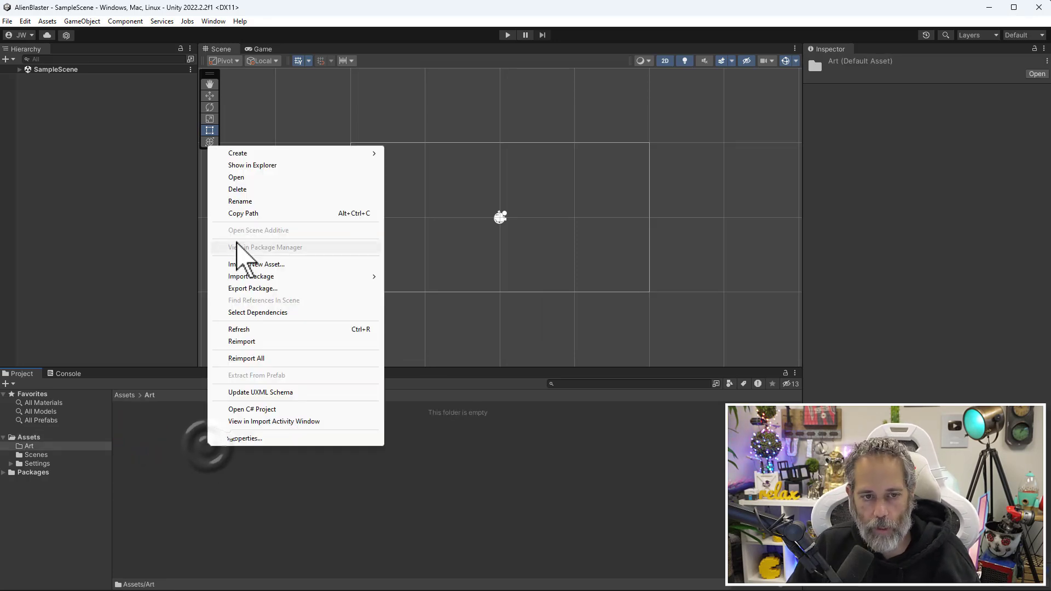
click(286, 165)
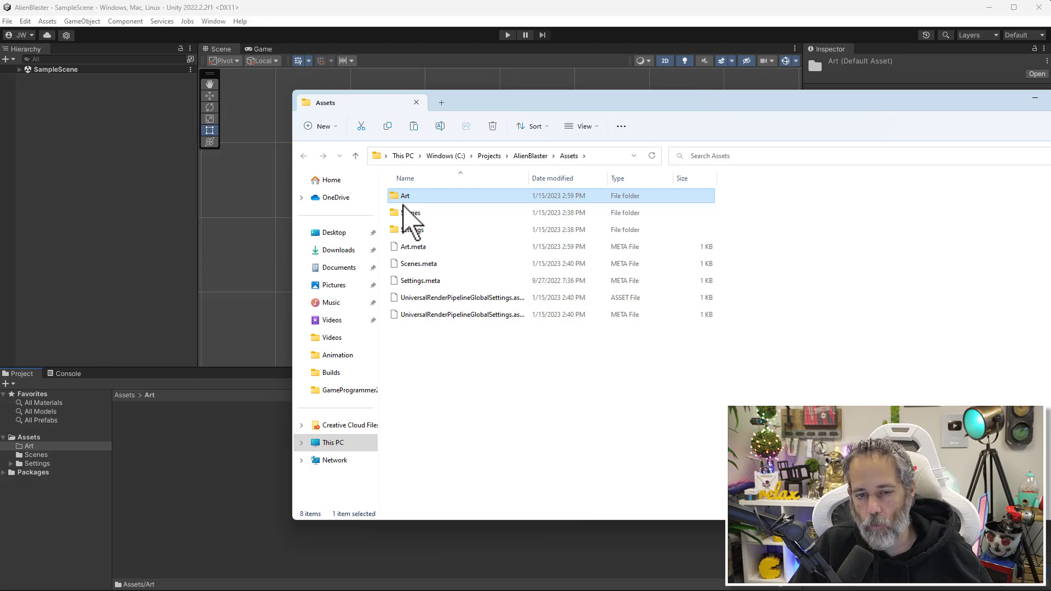
double_click(426, 196)
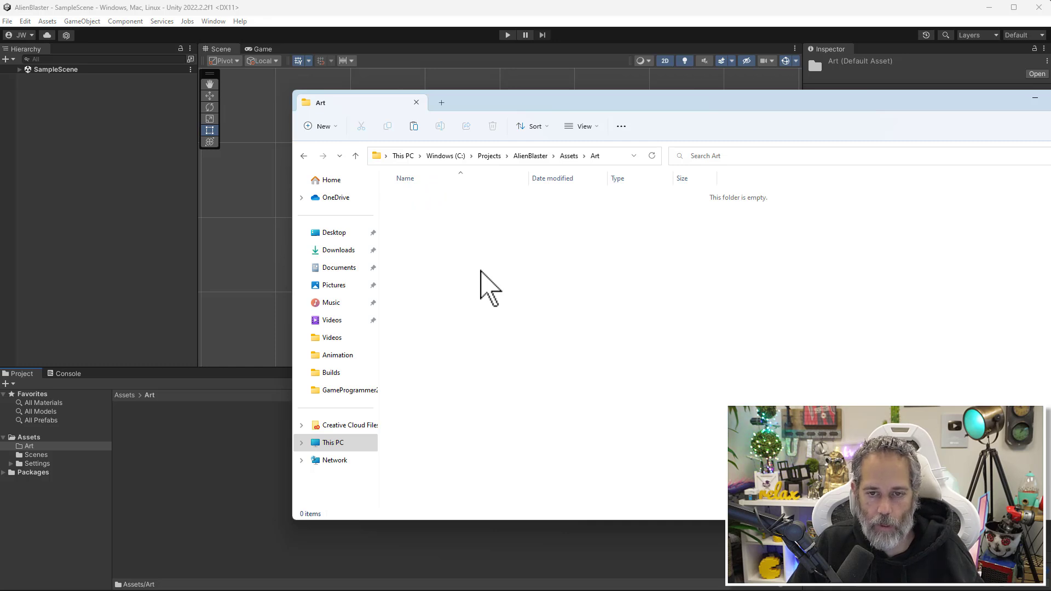
key(ctrl+v)
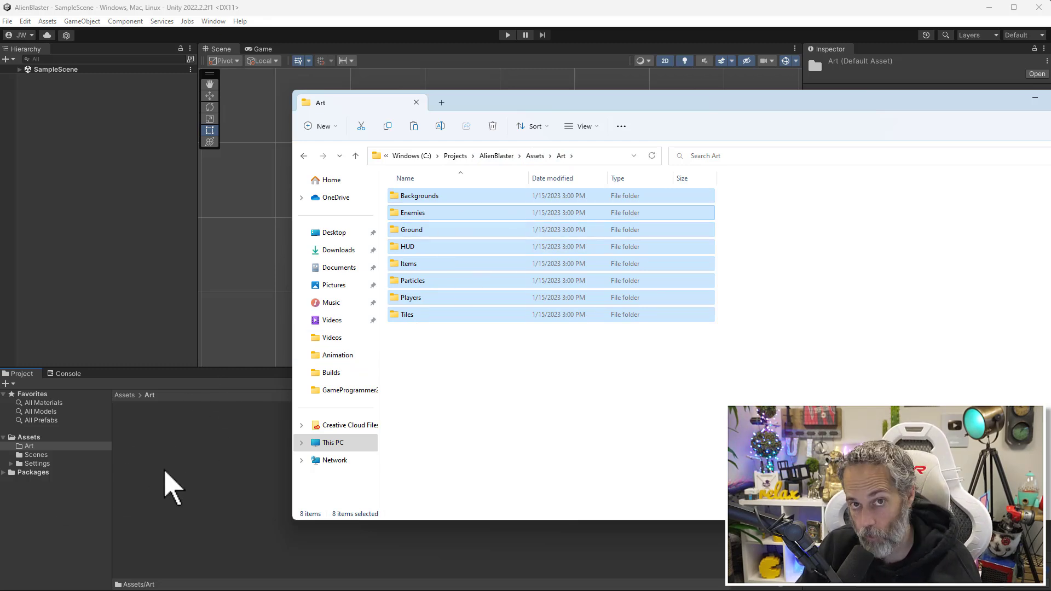
click(170, 293)
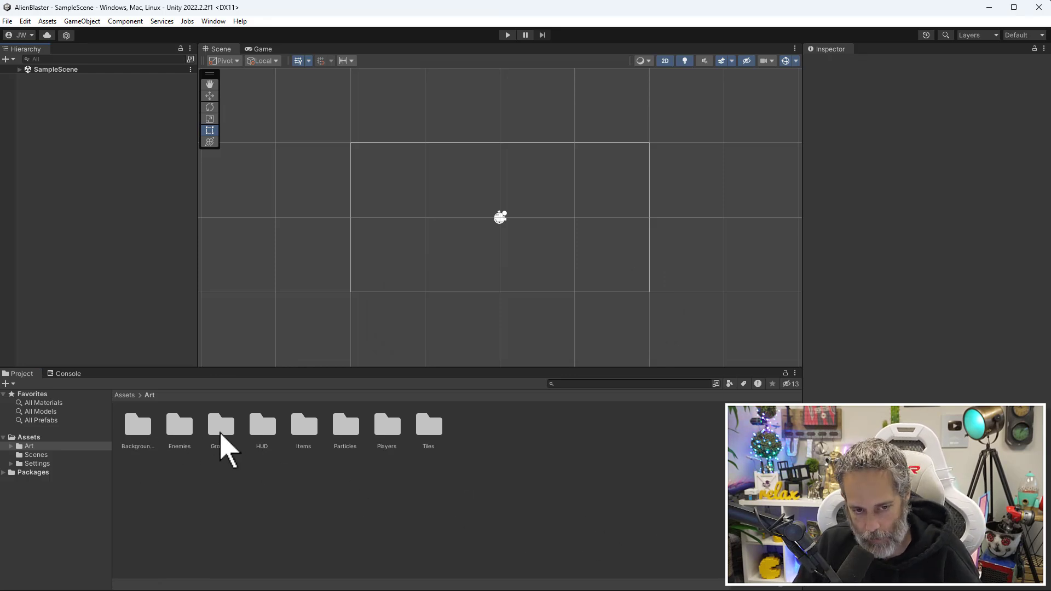
Step: Look through the imported ground tiles in the Grass, Planet, Sand, Snow, Stone and Dirt subfolders of Art/Ground
double_click(220, 429)
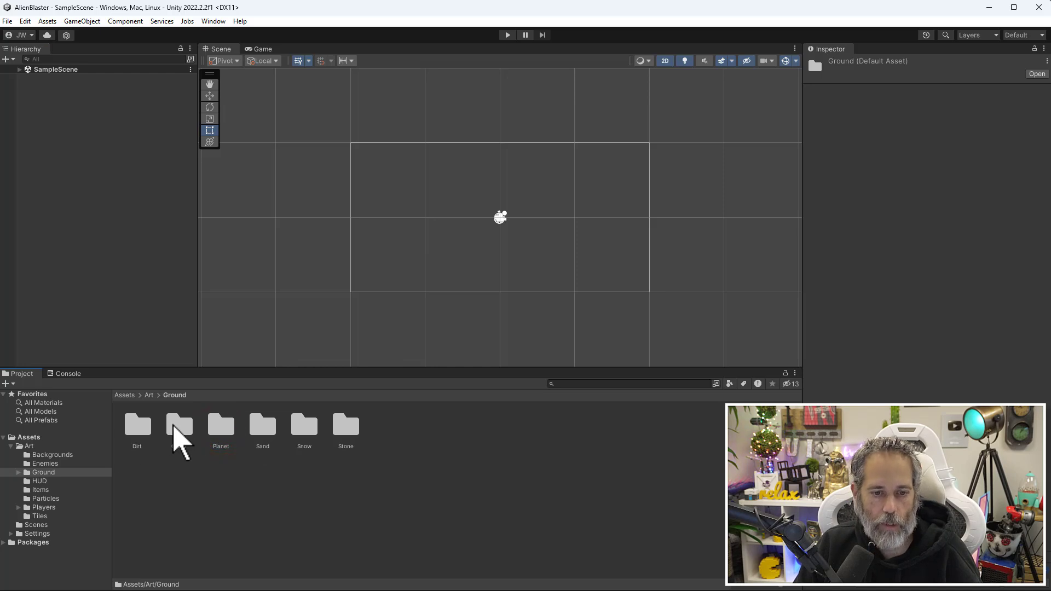
double_click(174, 427)
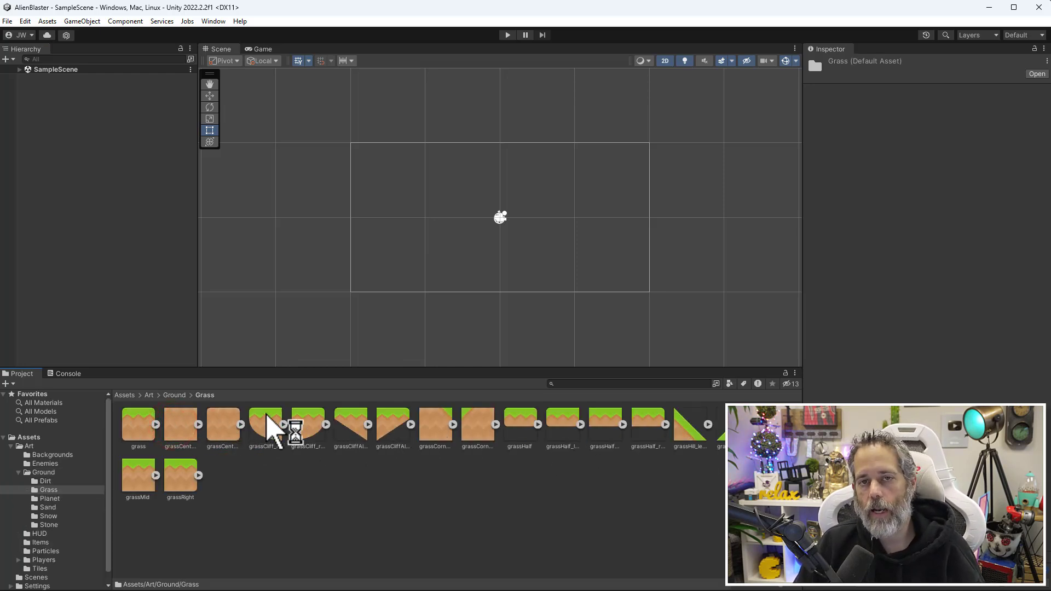
click(69, 497)
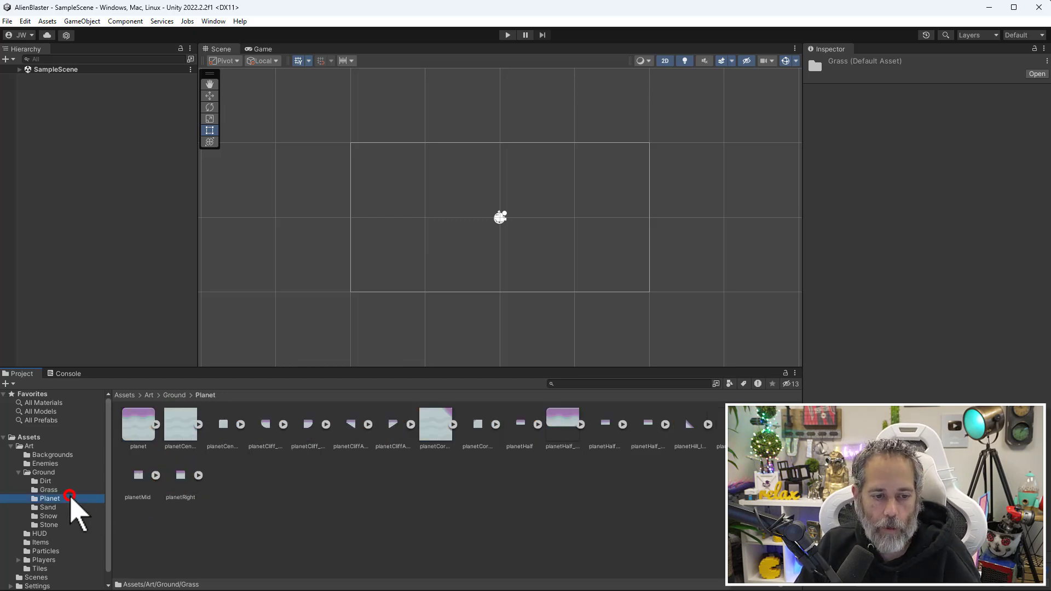
click(57, 508)
click(58, 516)
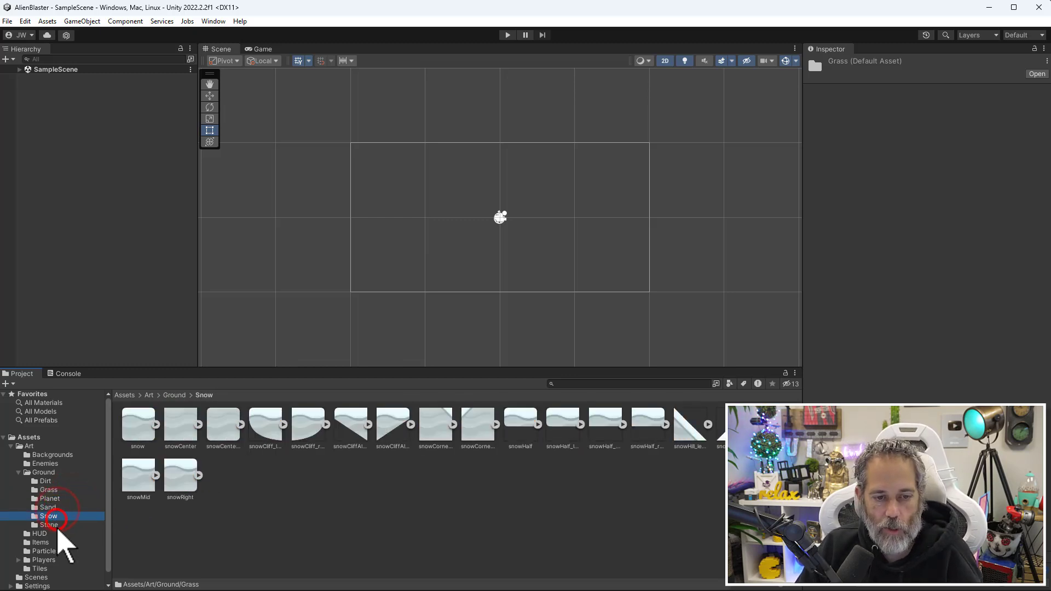
click(56, 531)
click(45, 482)
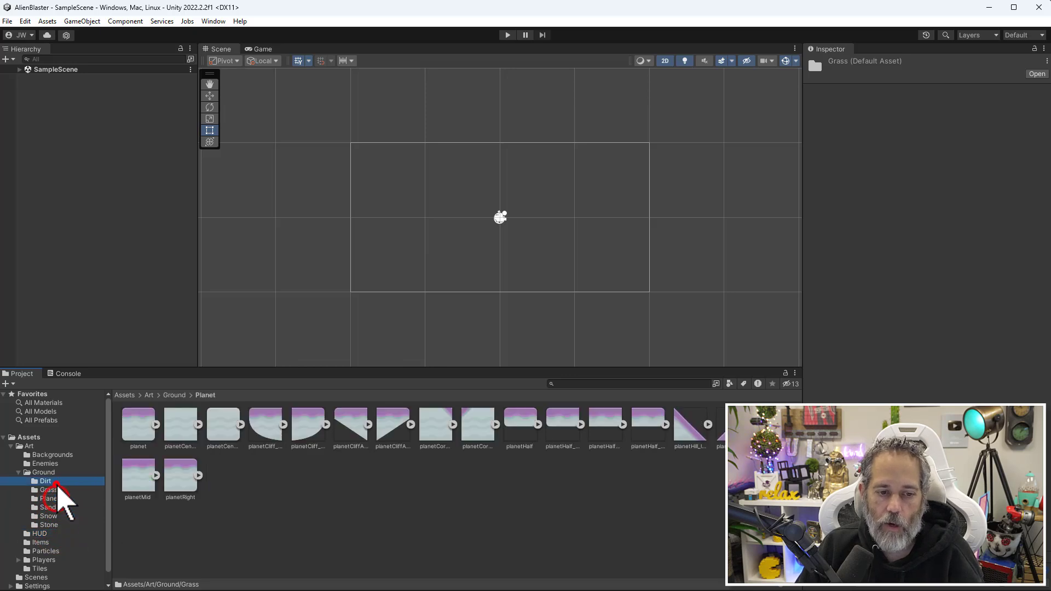
click(55, 481)
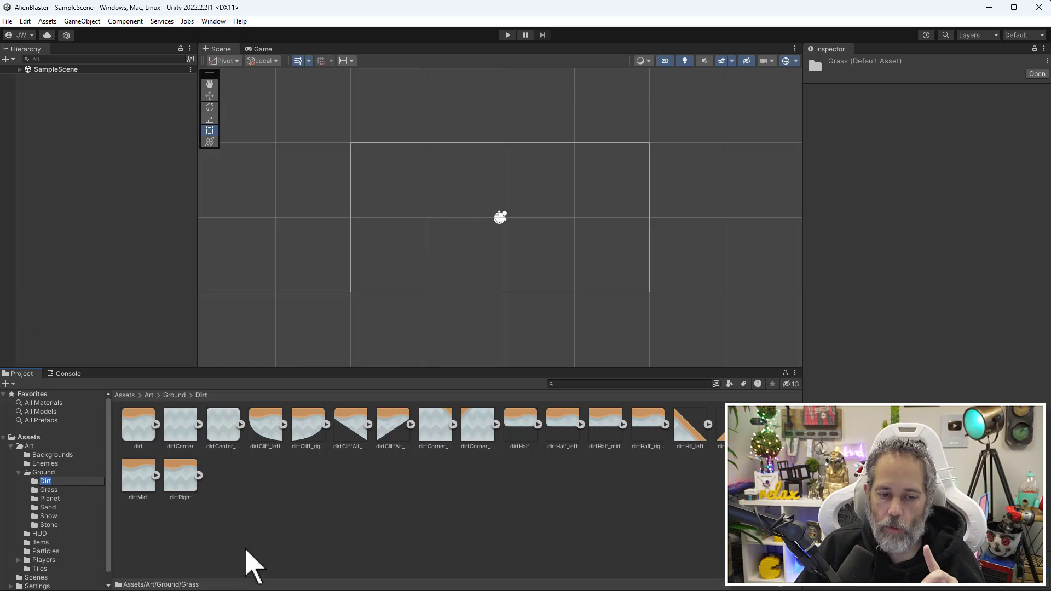
click(260, 556)
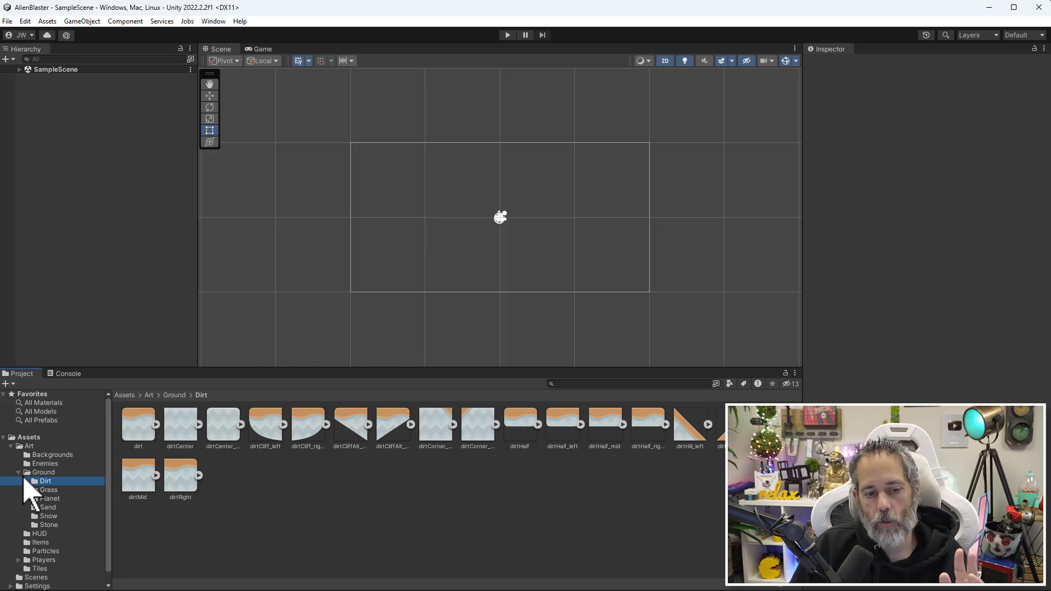
Step: Set the dirtCenter sprite's Pixels Per Unit to 128 and apply the import settings
click(184, 422)
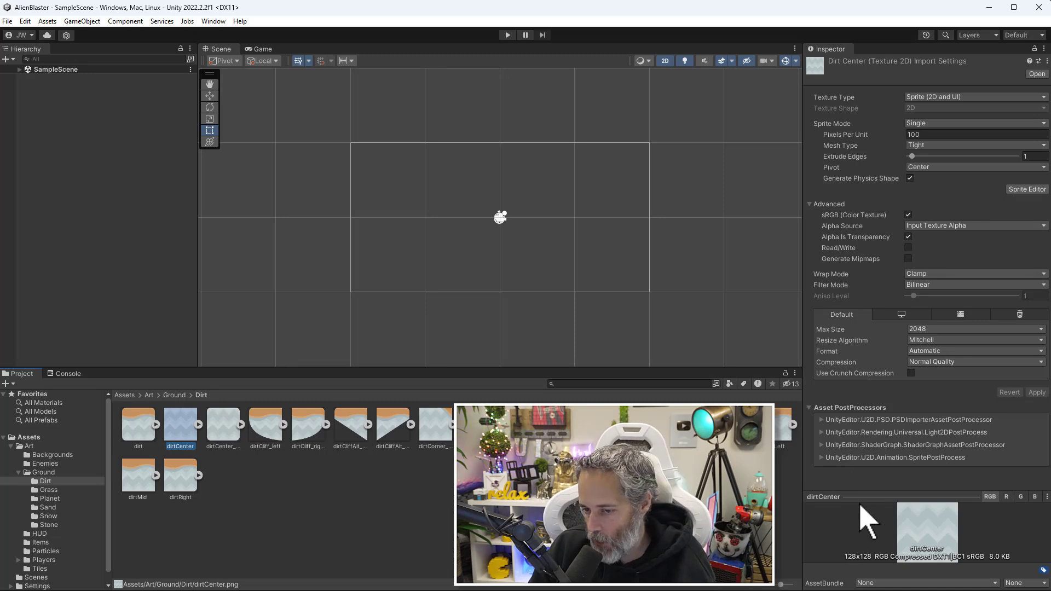
drag(857, 497, 857, 469)
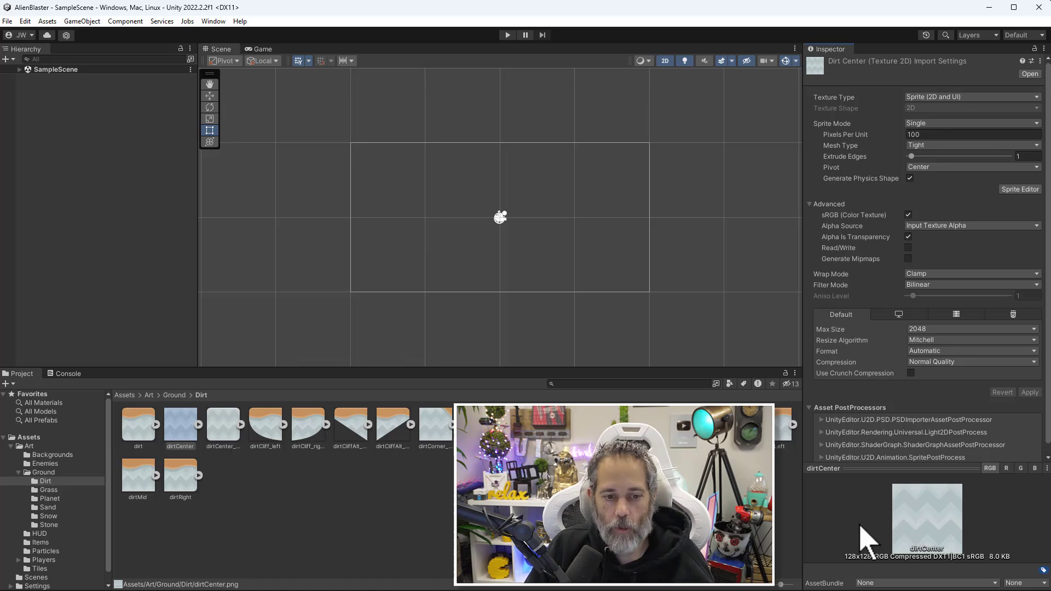
click(933, 134)
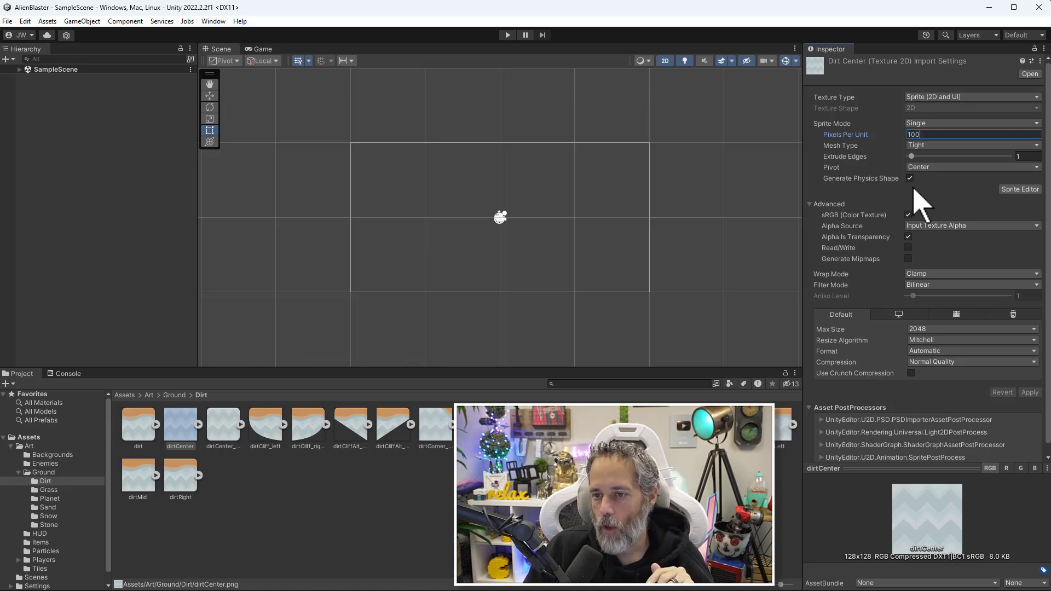
text(128)
click(1026, 392)
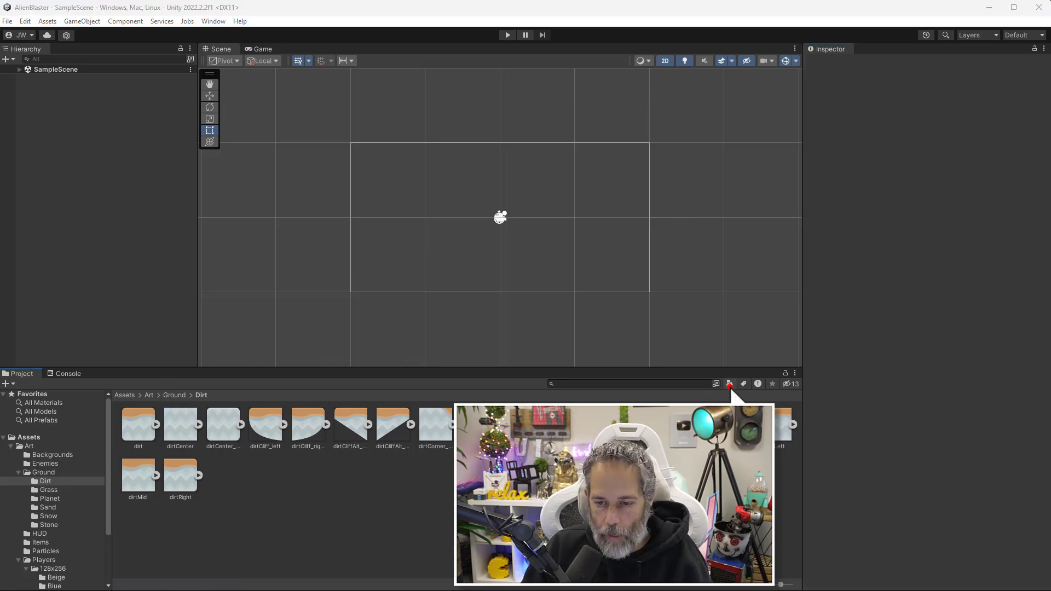
Step: Filter the Art folder's assets by the Sprite type and look through the listed sprites
click(730, 385)
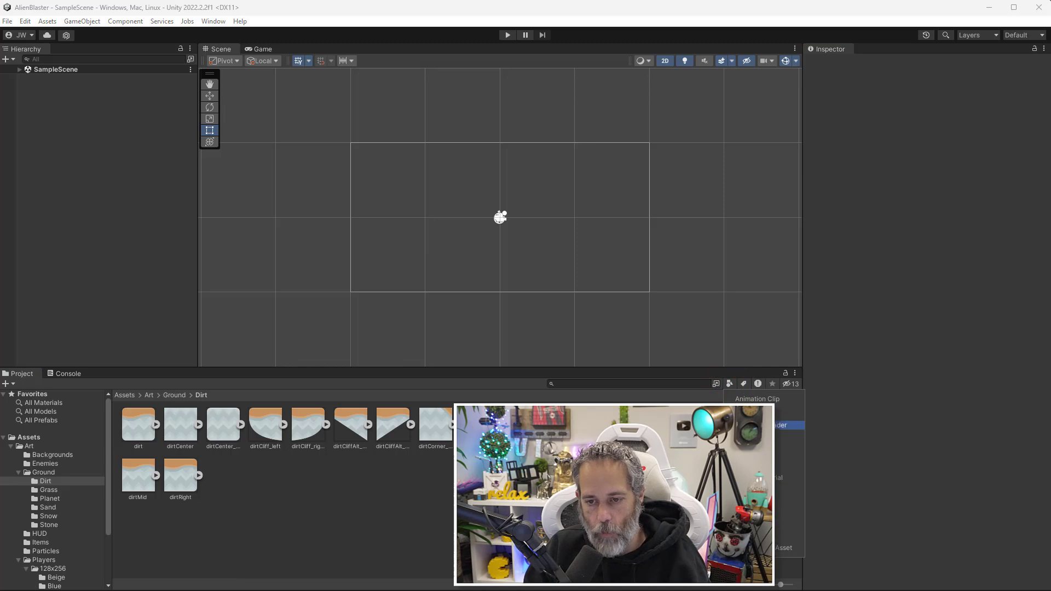
click(778, 523)
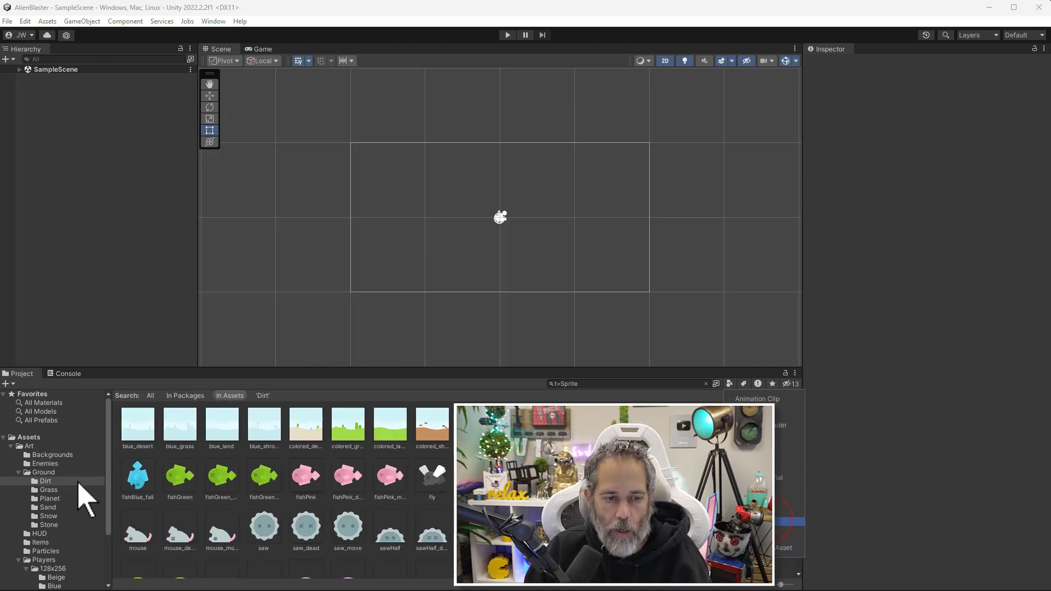
click(32, 446)
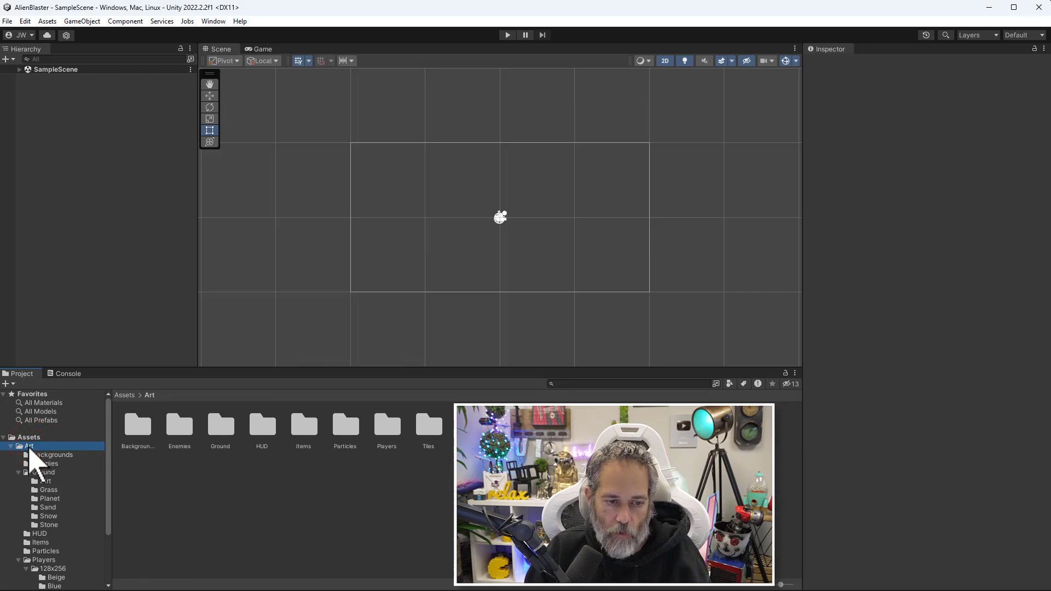
click(27, 446)
click(729, 383)
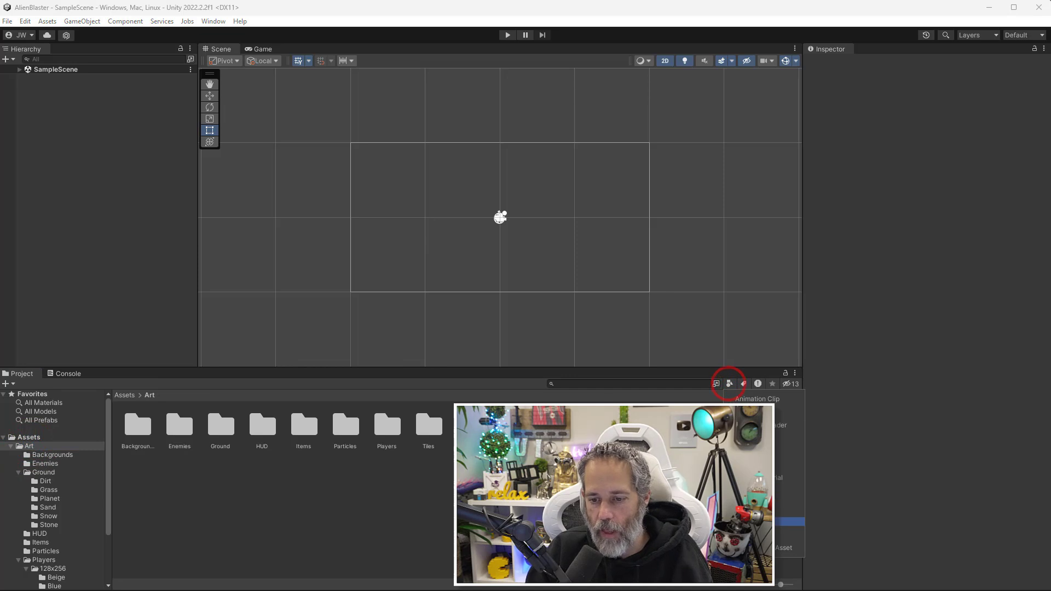
click(788, 521)
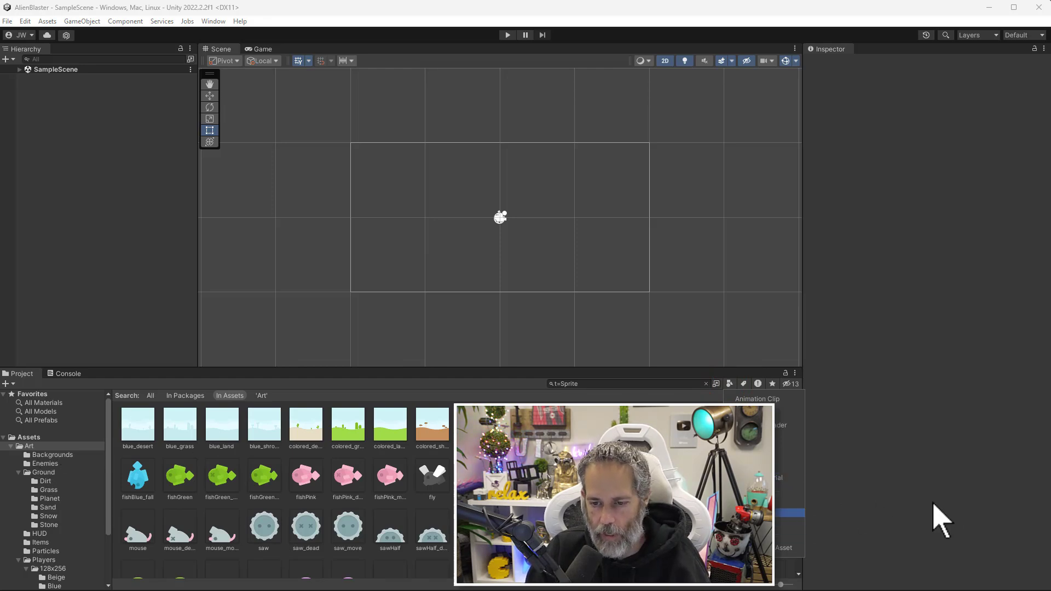
click(955, 499)
scroll(733, 520, down, 12)
scroll(733, 520, down, 10)
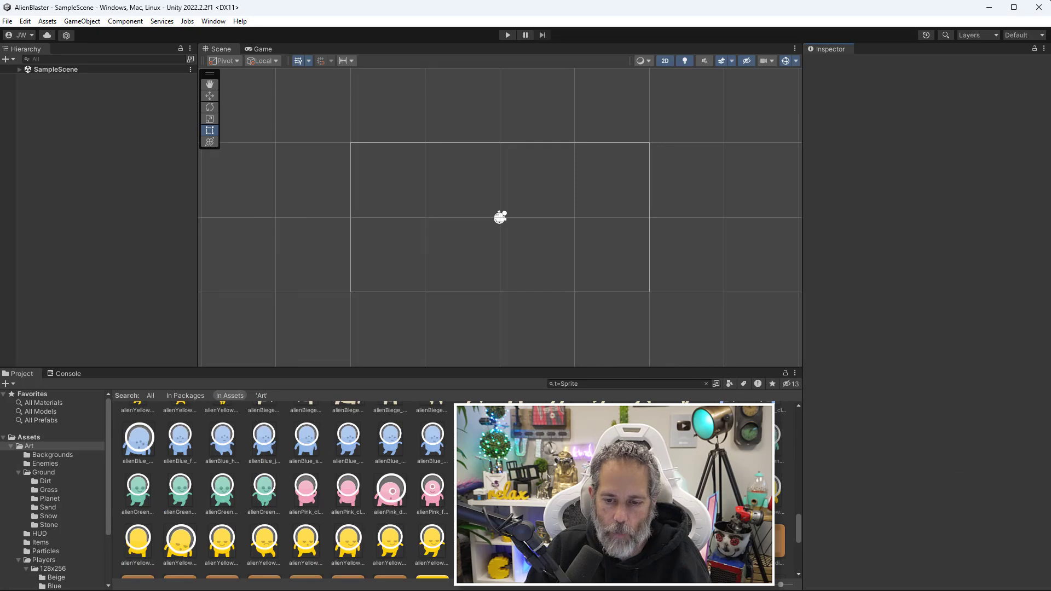
scroll(734, 520, up, 15)
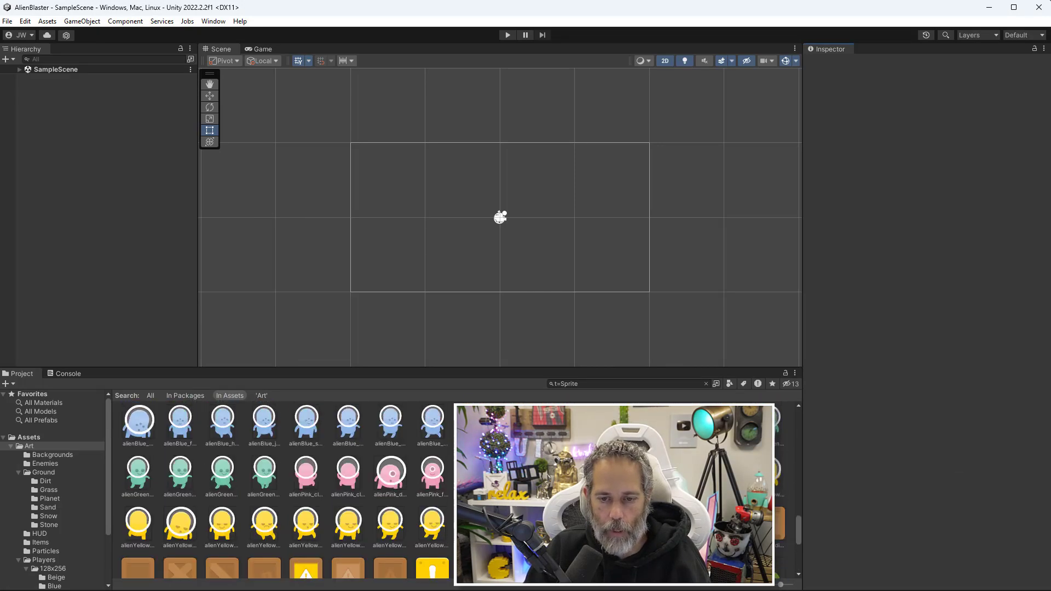
scroll(733, 520, up, 15)
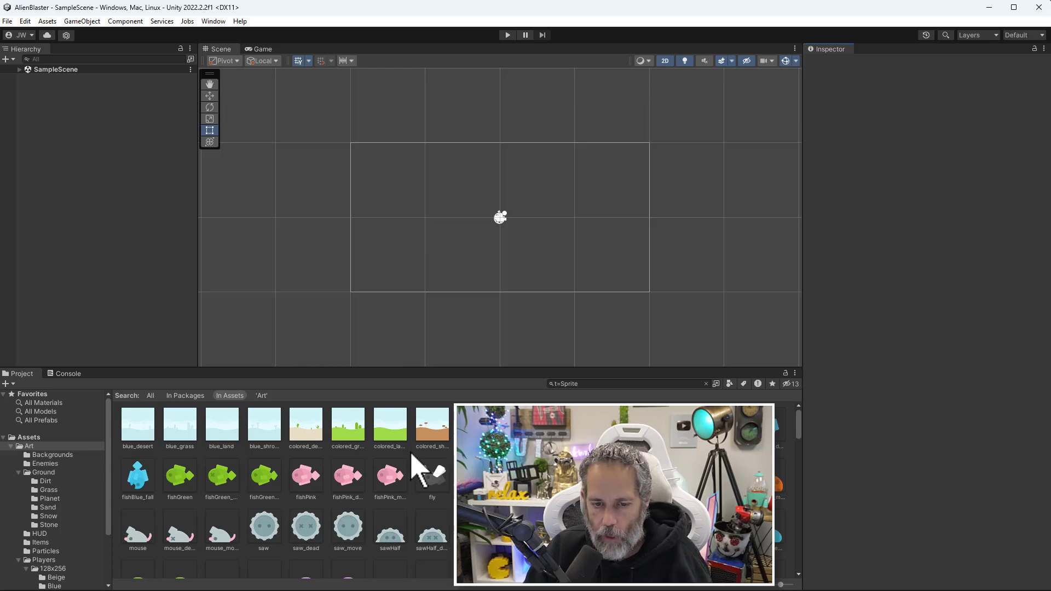
Step: Select the full range of filtered sprites from blue_desert to window, and clear the selection again
click(422, 432)
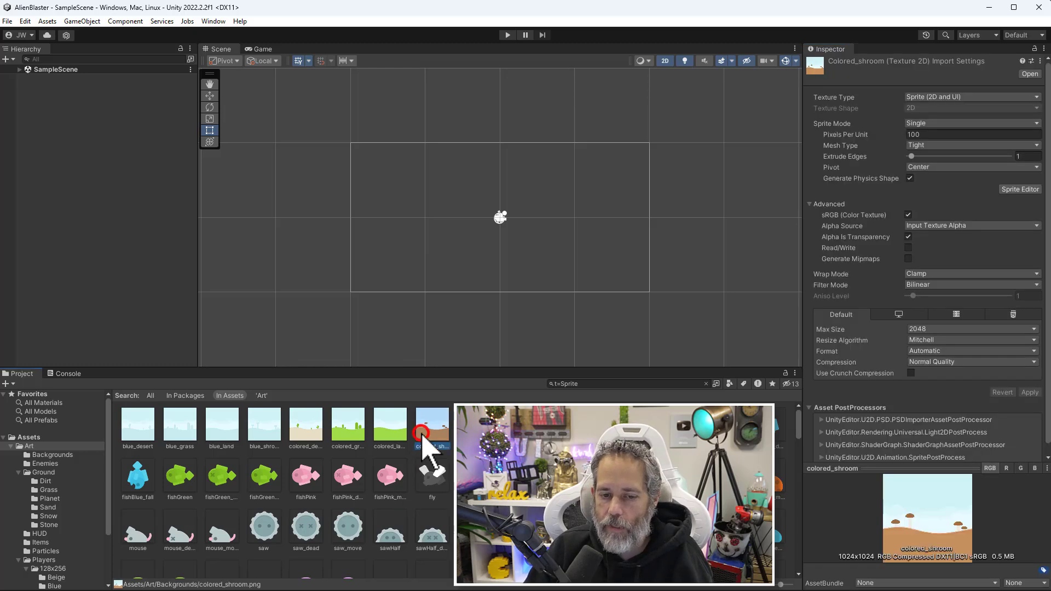
click(349, 429)
click(128, 426)
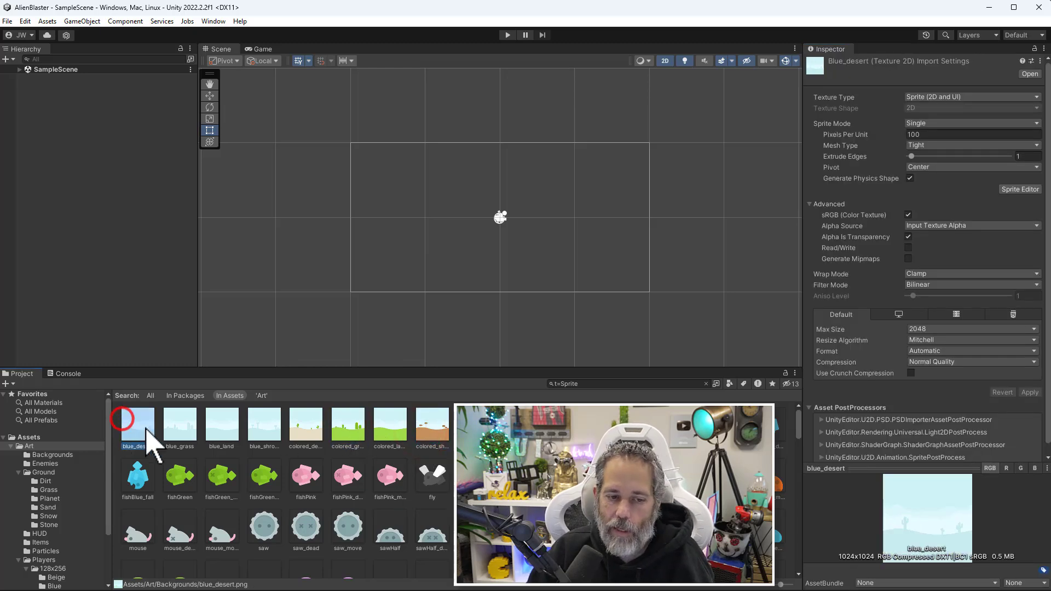
scroll(204, 437, down, 10)
scroll(203, 442, down, 10)
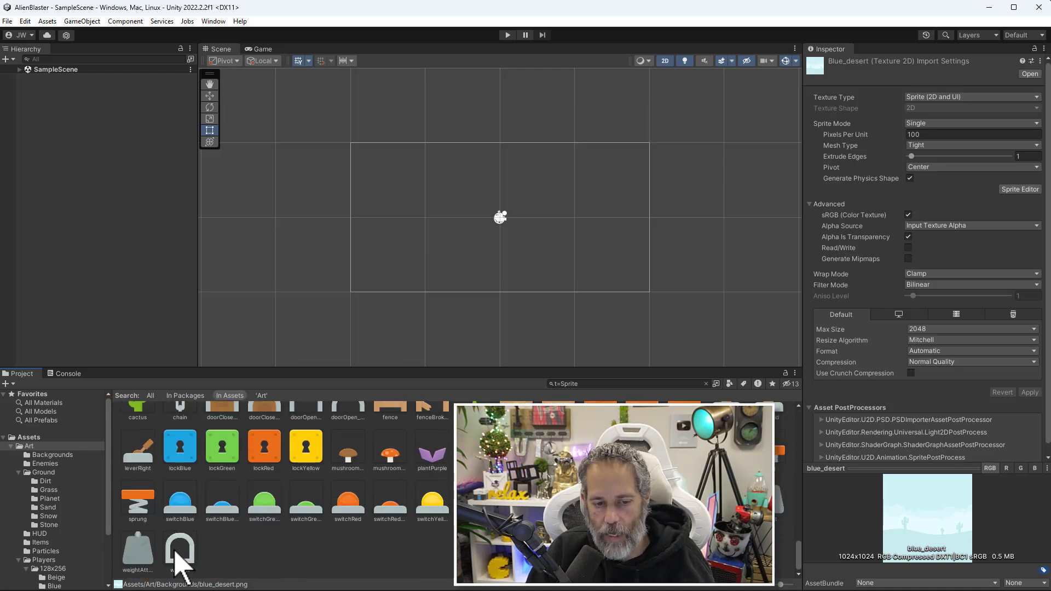
click(176, 553)
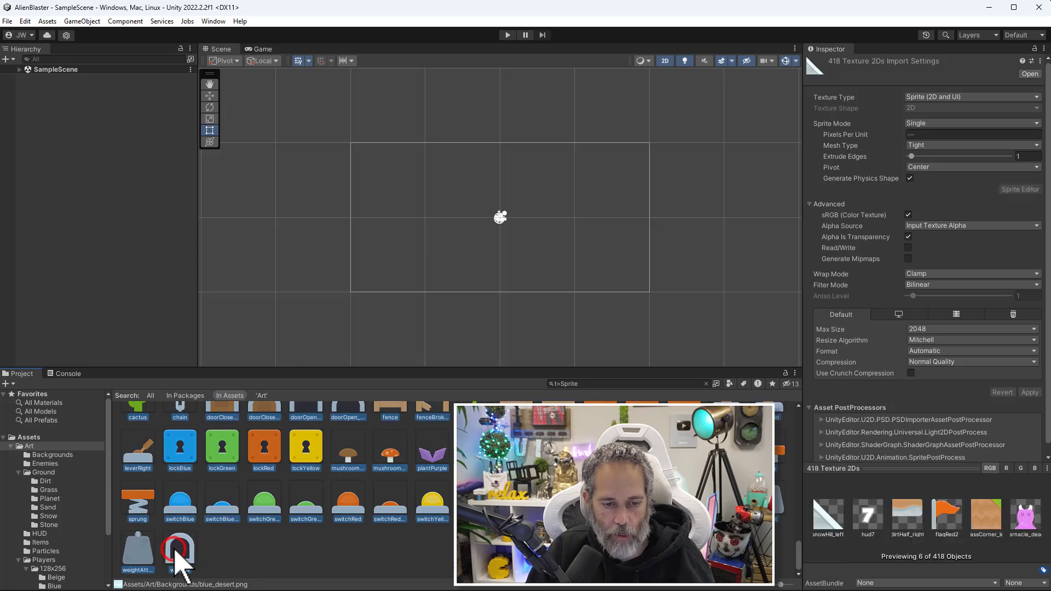
click(281, 574)
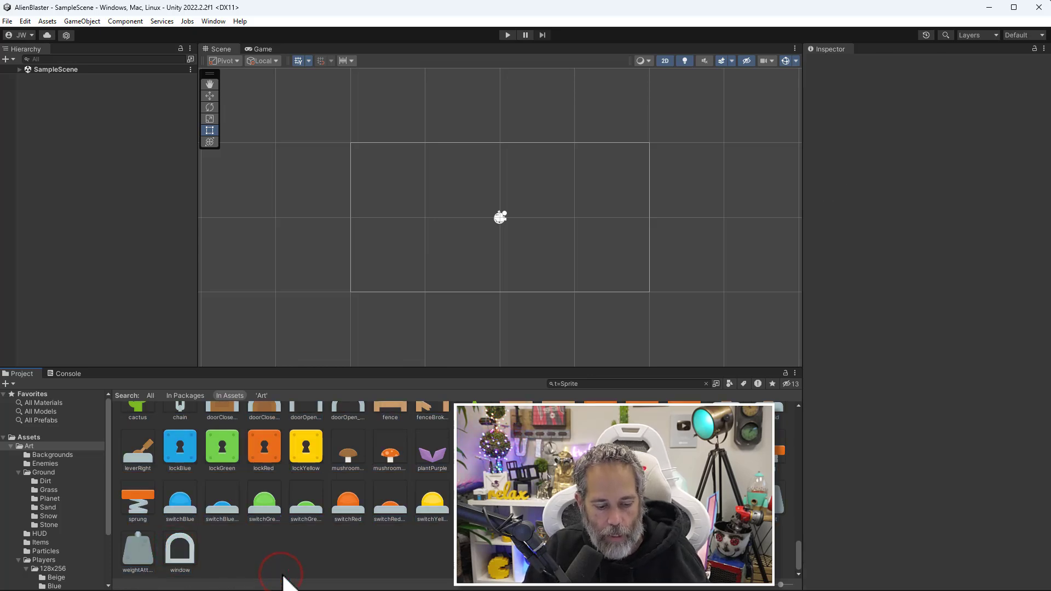
Step: Select all the filtered sprites, set their Pixels Per Unit to 128, and apply the import settings
key(ctrl+a)
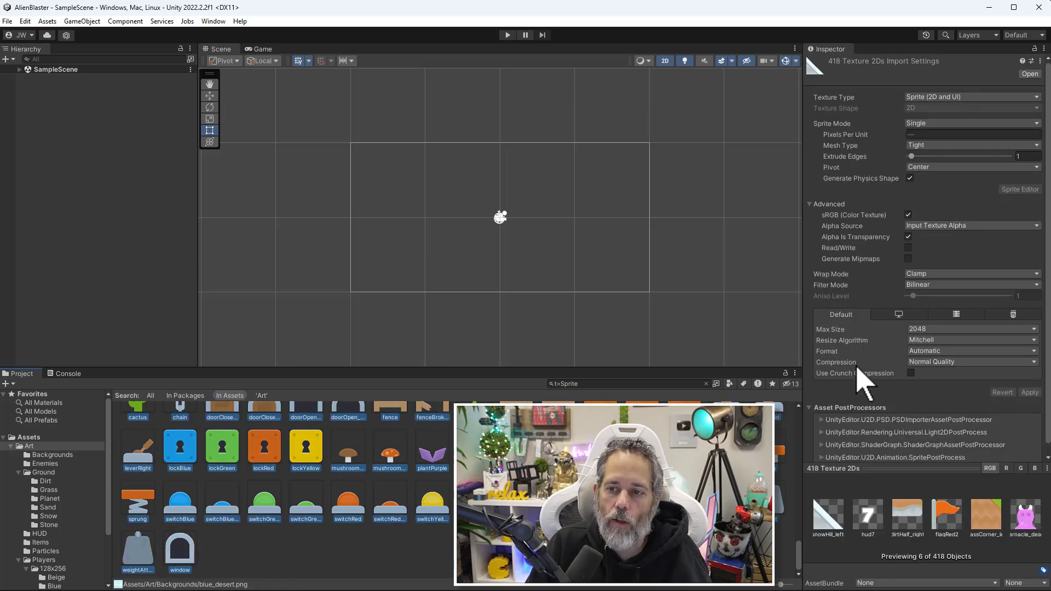
click(929, 134)
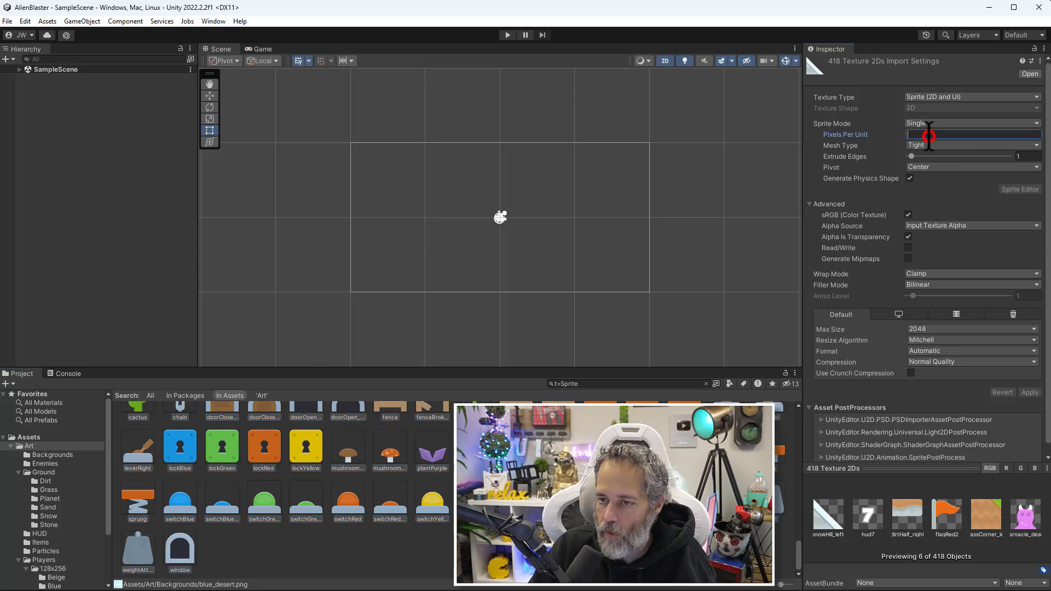
text(128)
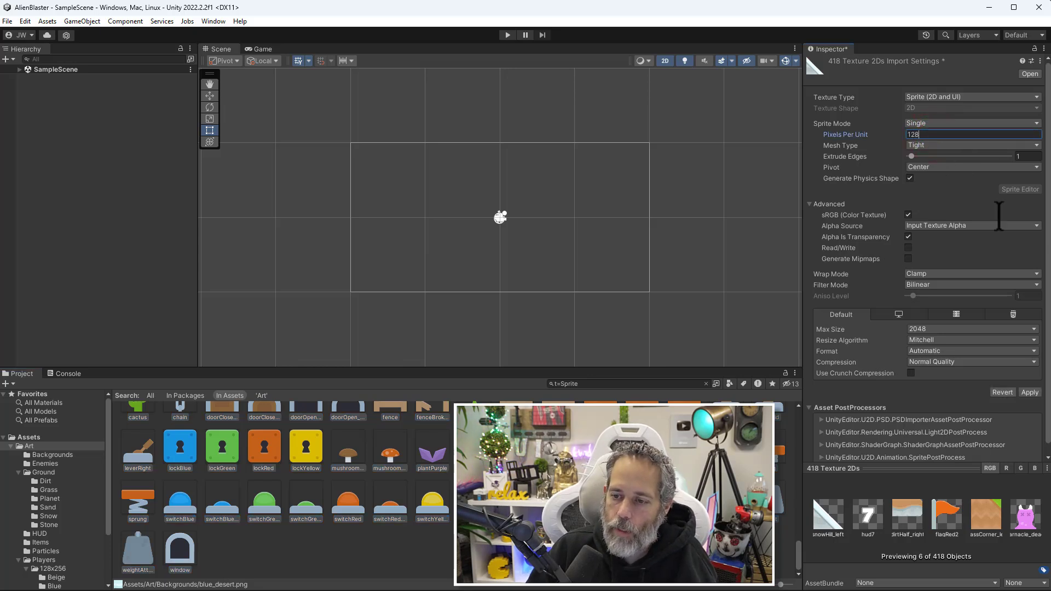
click(1027, 393)
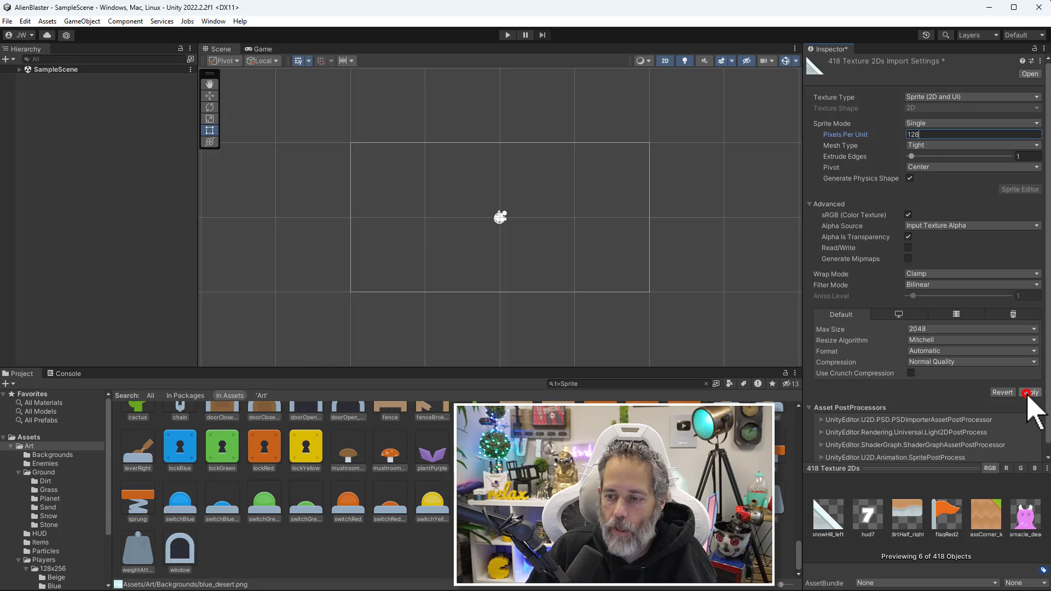